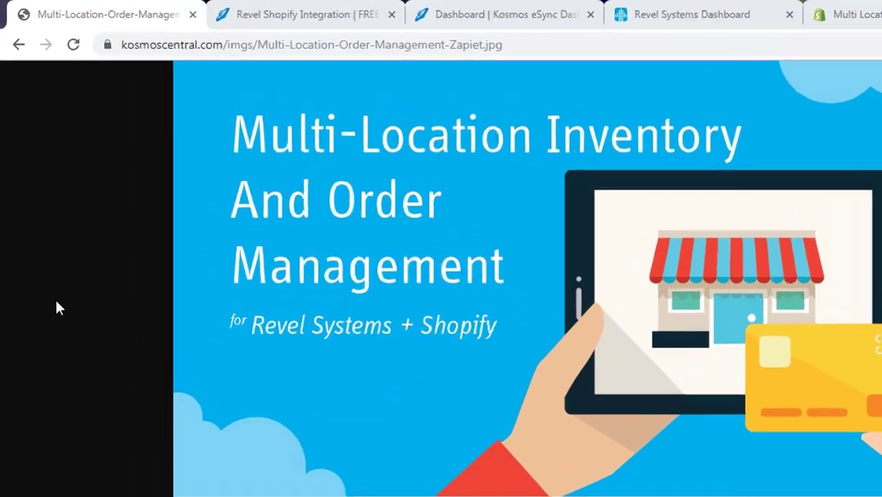
Switch to the Revel Shopify Integration page in Kosmos Central
{"action": "key", "text": "ctrl+Tab"}
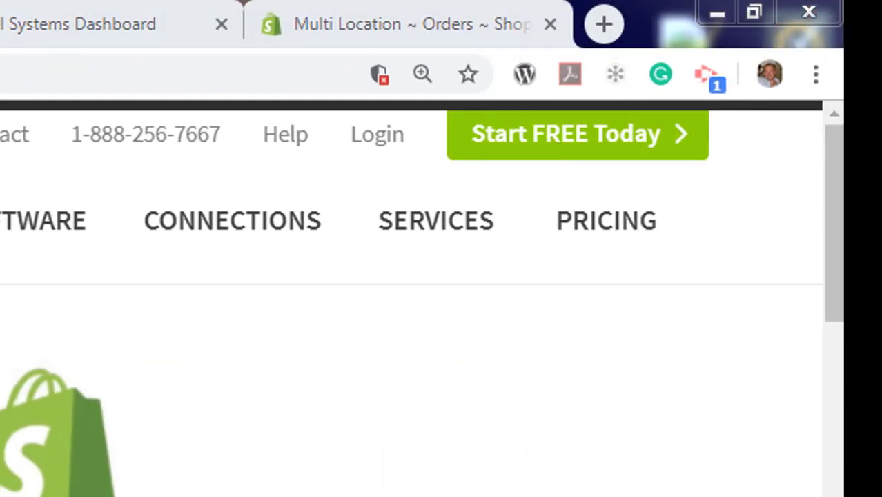
Open the Kosmos eSync dashboard and list the existing Seattle and NY actions
{"action": "left_click", "coordinate": [366, 11]}
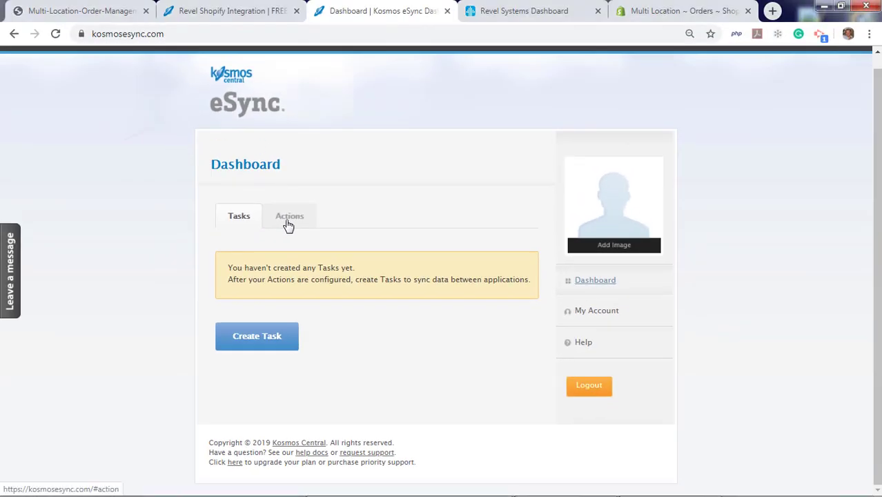
{"action": "left_click", "coordinate": [289, 220]}
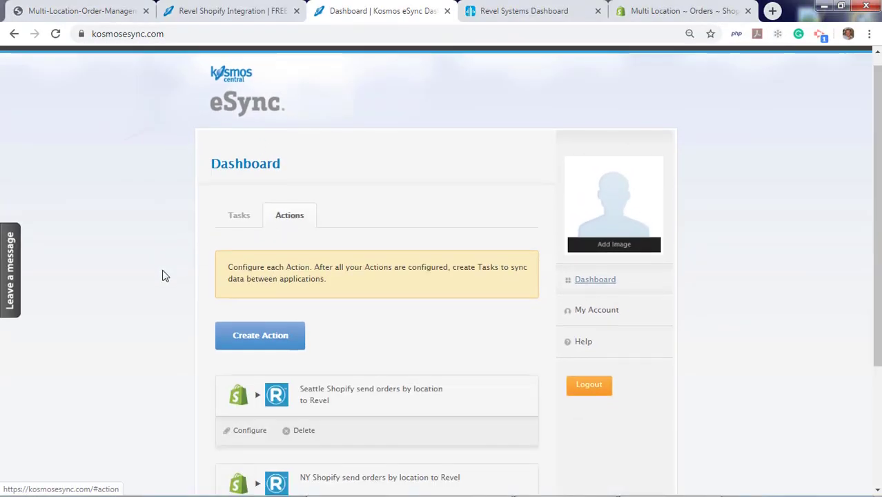
{"action": "scroll", "coordinate": [163, 276], "scroll_direction": "down", "scroll_amount": 3}
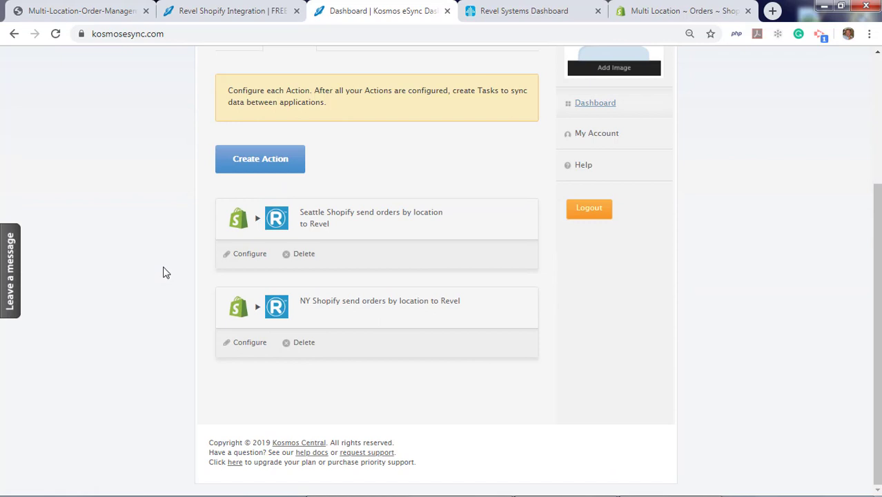
Check the NY, Portland and Seattle establishments in Revel, then return to eSync
{"action": "left_click", "coordinate": [510, 19]}
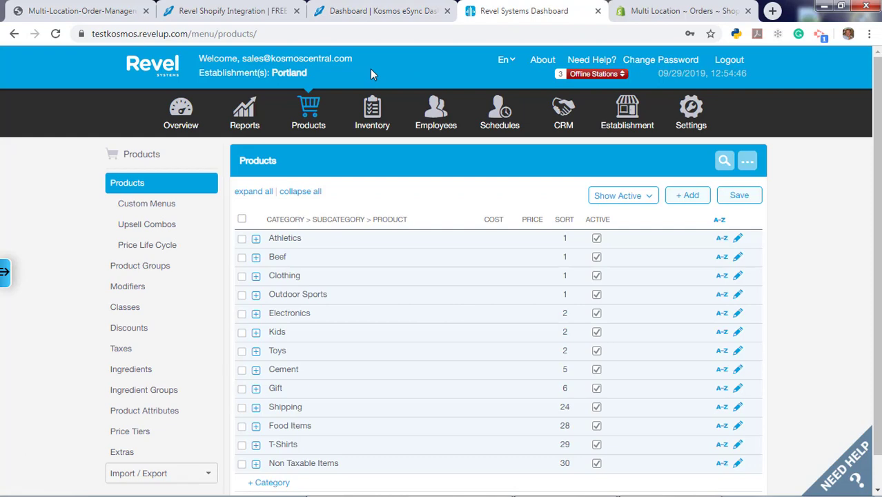
{"action": "left_click", "coordinate": [279, 78]}
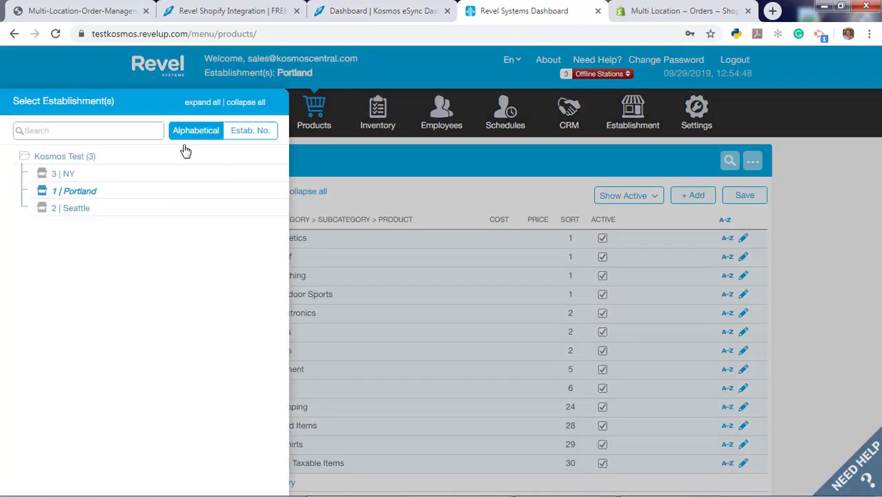
{"action": "left_click", "coordinate": [358, 13]}
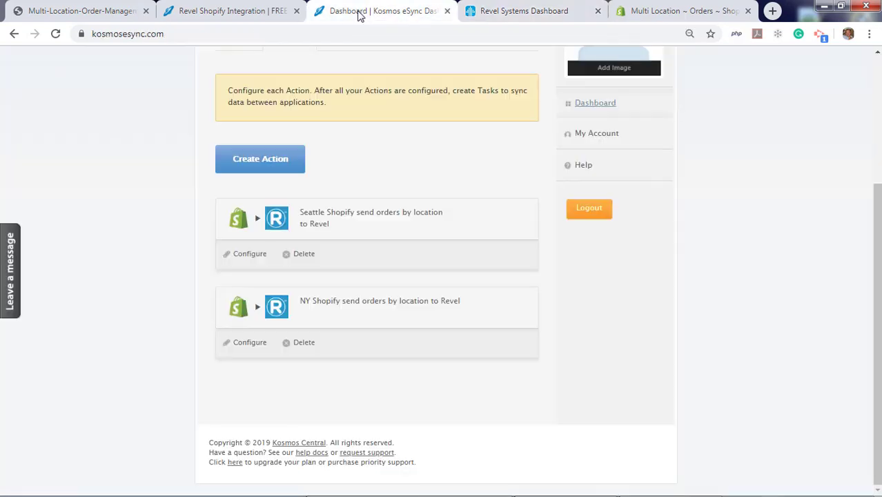
Start a new action connecting the Multi-Location Shopify store to Revel (Test Kosmos)
{"action": "left_click", "coordinate": [249, 158]}
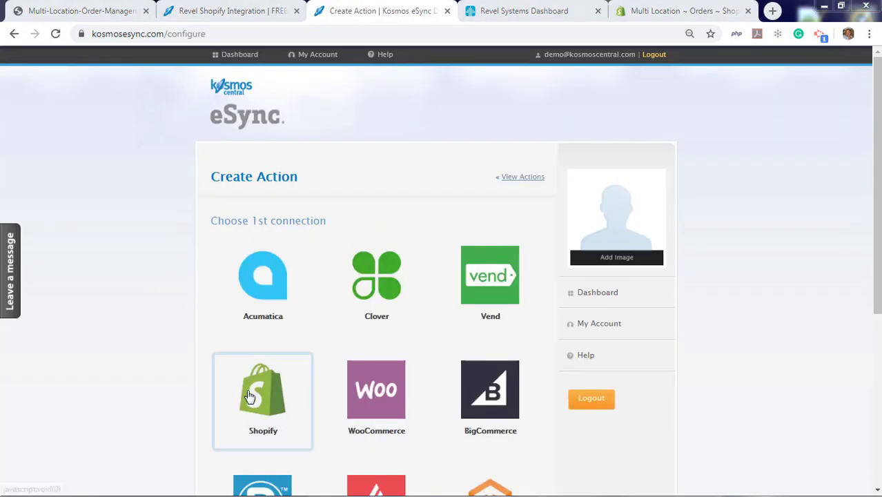
{"action": "left_click", "coordinate": [247, 397]}
{"action": "scroll", "coordinate": [235, 399], "scroll_direction": "down", "scroll_amount": 1}
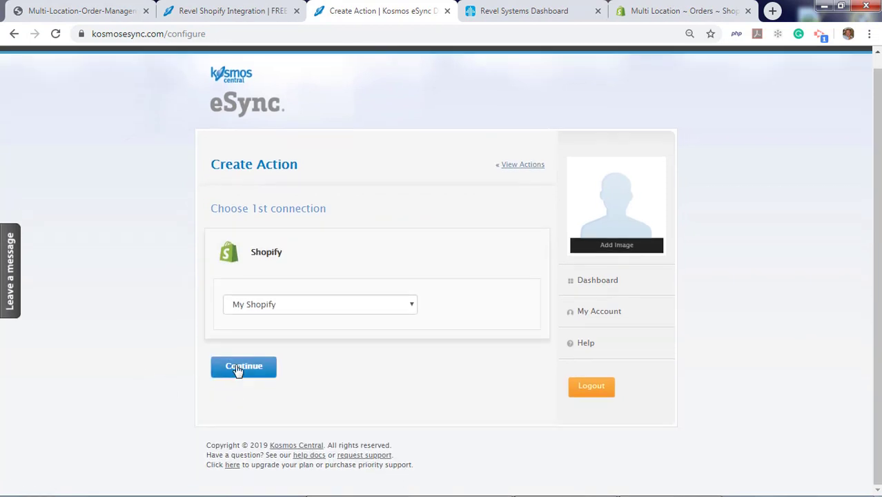
{"action": "left_click", "coordinate": [282, 308]}
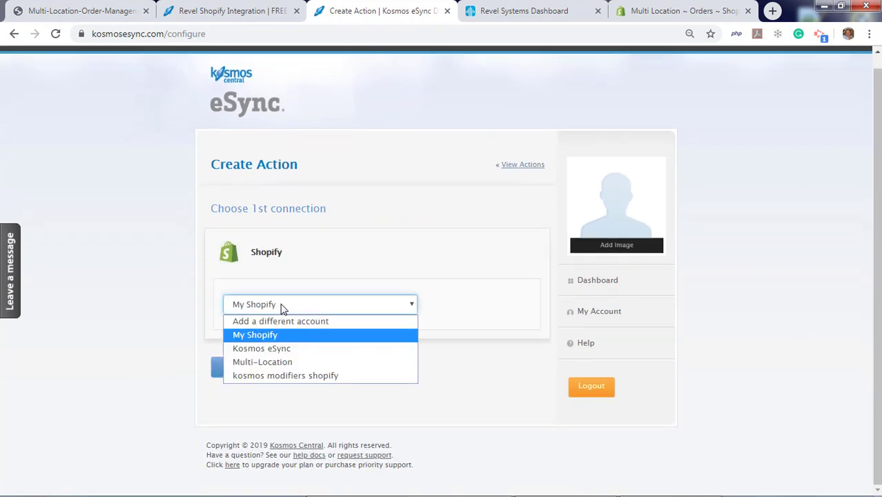
{"action": "left_click", "coordinate": [280, 362]}
{"action": "double_click", "coordinate": [242, 367]}
{"action": "scroll", "coordinate": [125, 365], "scroll_direction": "down", "scroll_amount": 3}
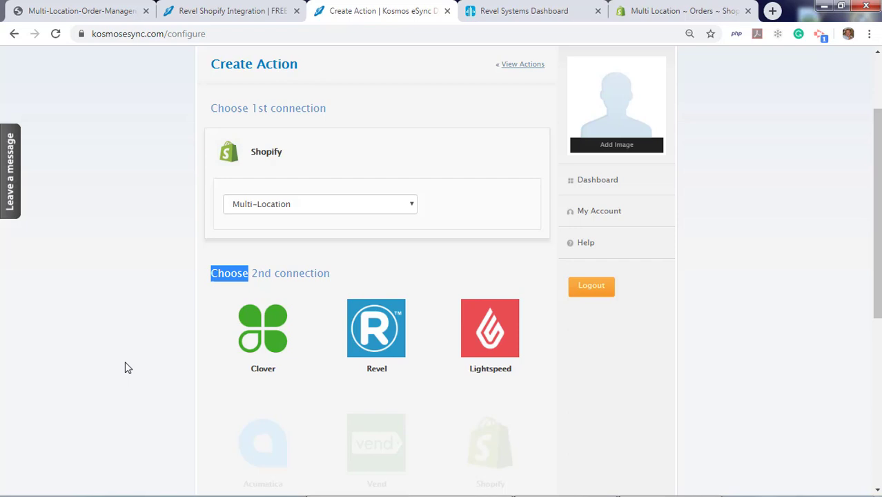
{"action": "left_click", "coordinate": [377, 293]}
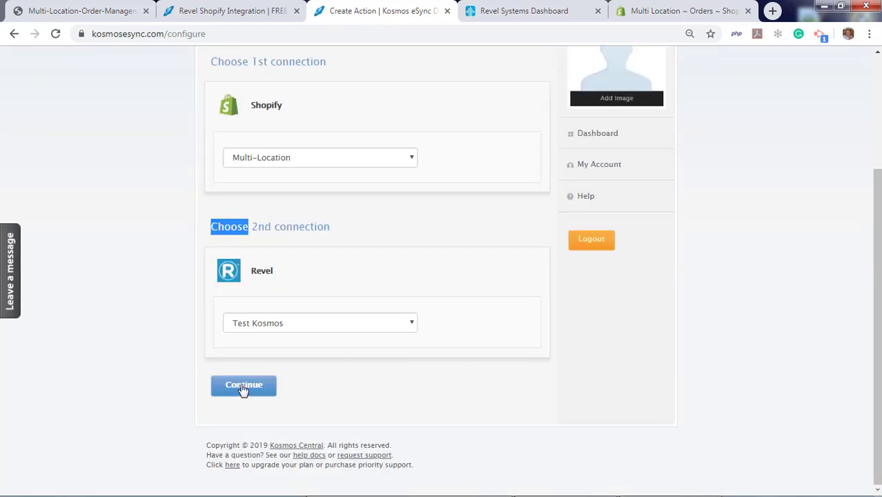
{"action": "left_click", "coordinate": [245, 386]}
{"action": "scroll", "coordinate": [140, 360], "scroll_direction": "down", "scroll_amount": 3}
{"action": "scroll", "coordinate": [139, 359], "scroll_direction": "down", "scroll_amount": 2}
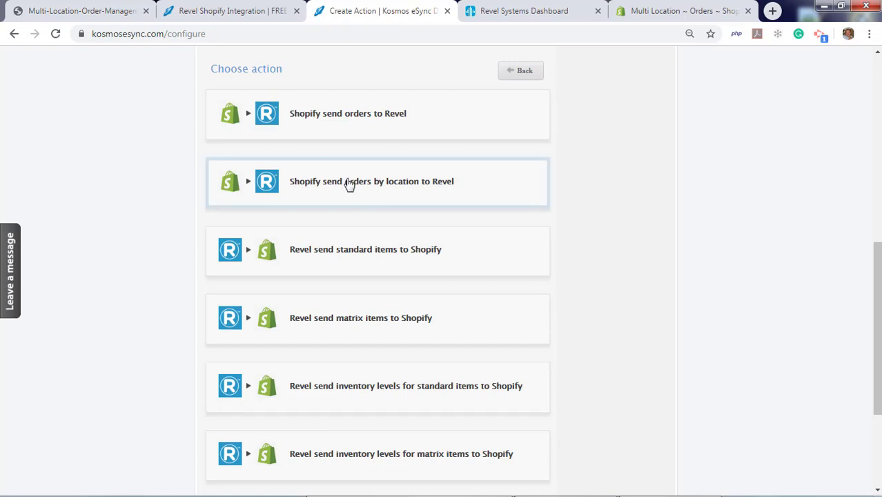
Choose 'Shopify send orders by location to Revel', prefix the name with Portland, and save
{"action": "left_click", "coordinate": [290, 202]}
{"action": "left_click", "coordinate": [243, 391]}
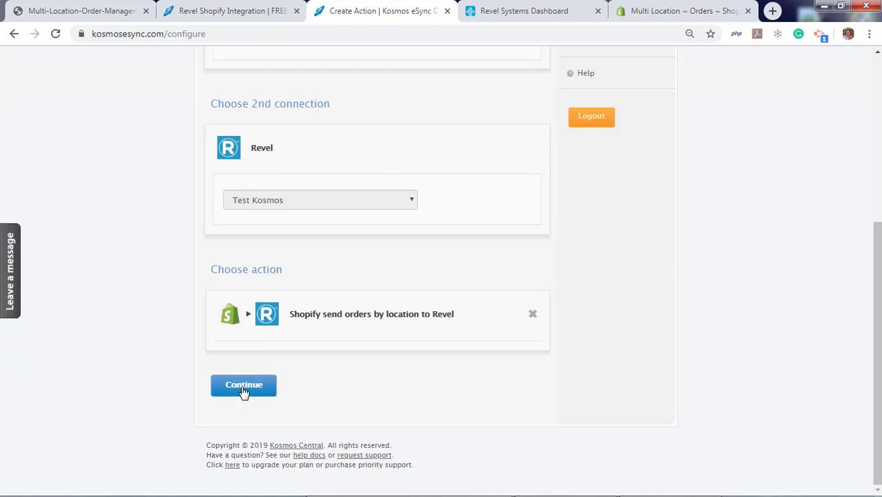
{"action": "scroll", "coordinate": [172, 397], "scroll_direction": "down", "scroll_amount": 2}
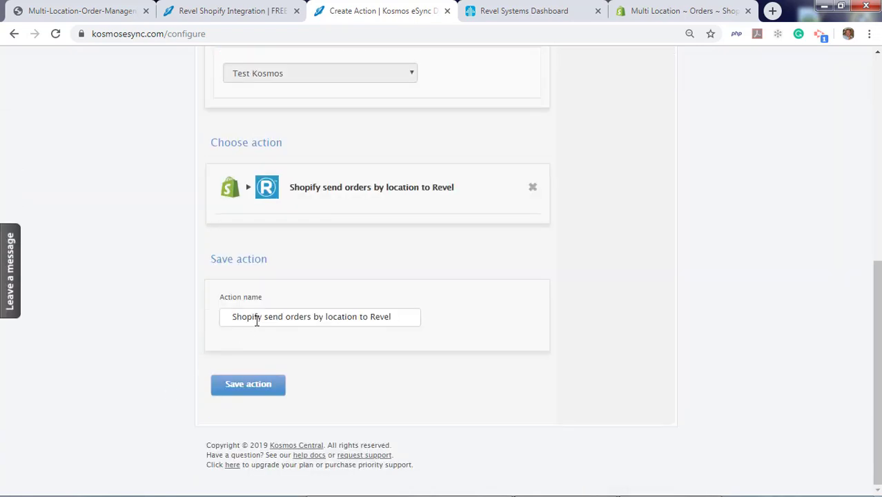
{"action": "triple_click", "coordinate": [233, 318]}
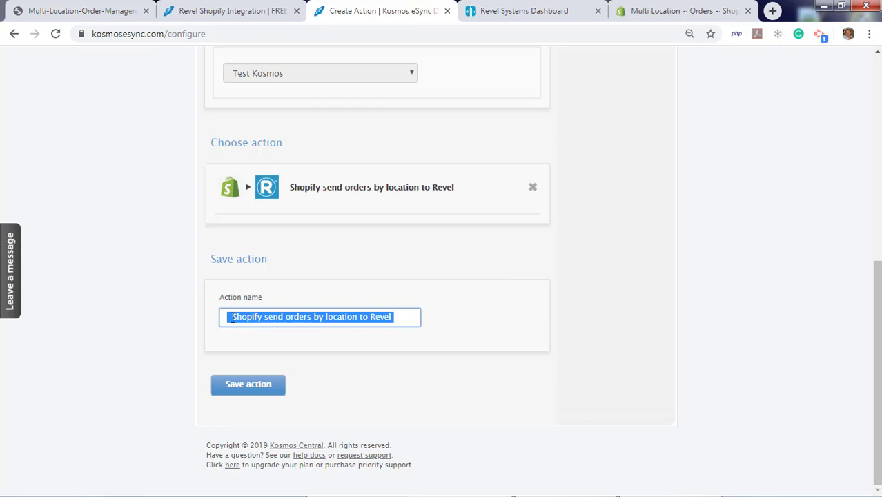
{"action": "left_click", "coordinate": [232, 317]}
{"action": "type", "text": "Portlan"}
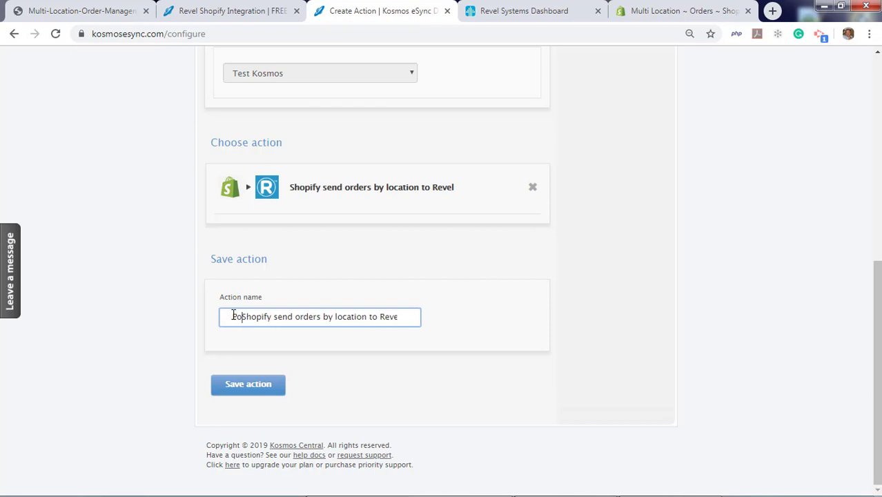
{"action": "type", "text": "d"}
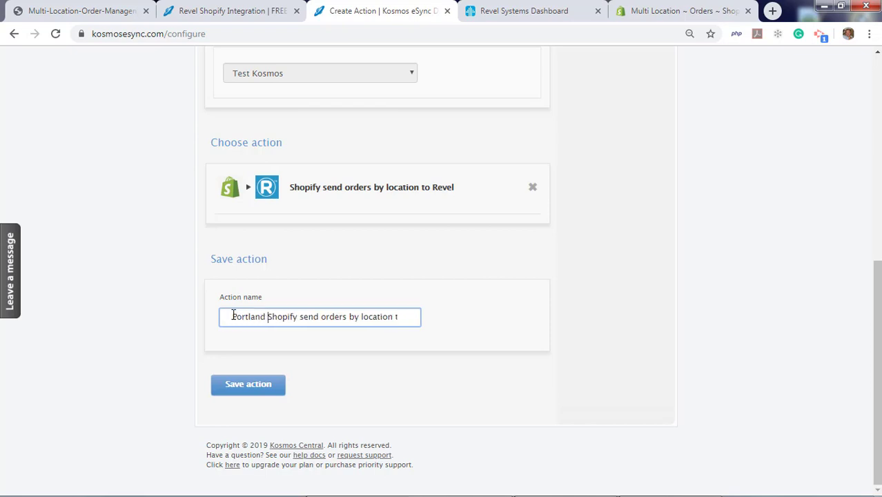
{"action": "left_click", "coordinate": [248, 392]}
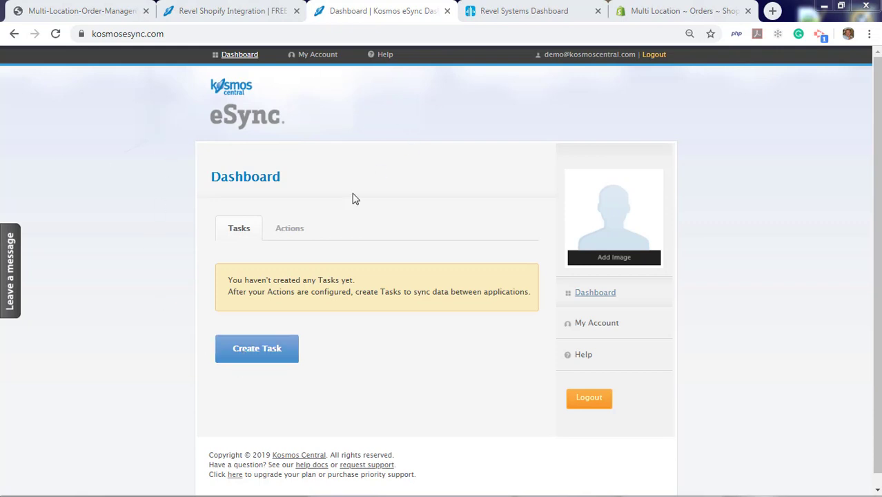
Open the Portland action's configuration from the Actions list
{"action": "left_click", "coordinate": [296, 232]}
{"action": "scroll", "coordinate": [135, 325], "scroll_direction": "down", "scroll_amount": 4}
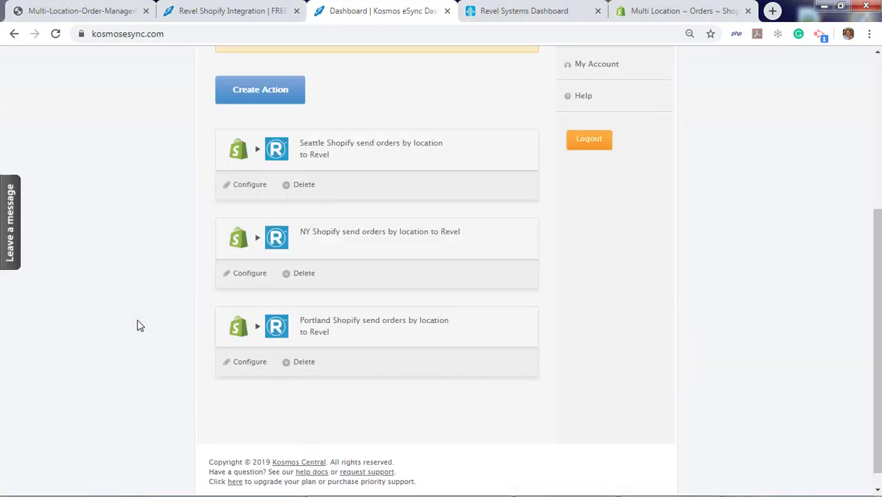
{"action": "left_click", "coordinate": [249, 361]}
Filter Shopify orders to Financial Status paid and Fulfillment Status unshipped
{"action": "mouse_move", "coordinate": [283, 259]}
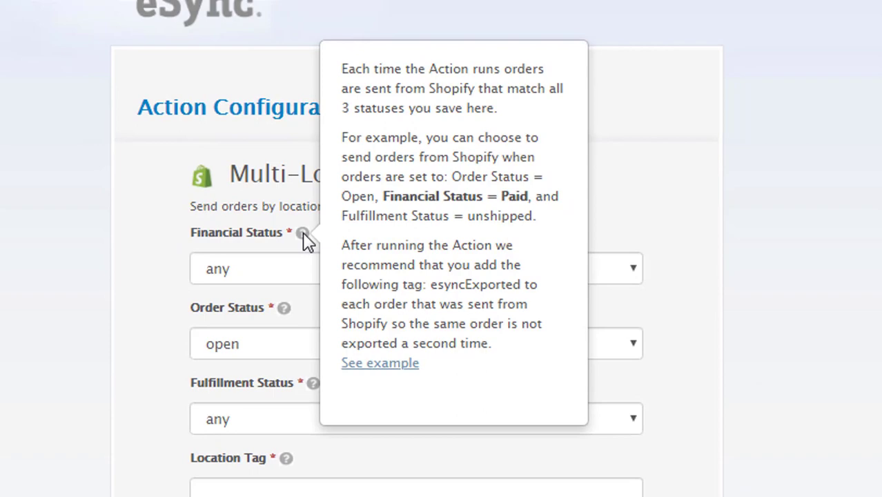
{"action": "left_click", "coordinate": [346, 207]}
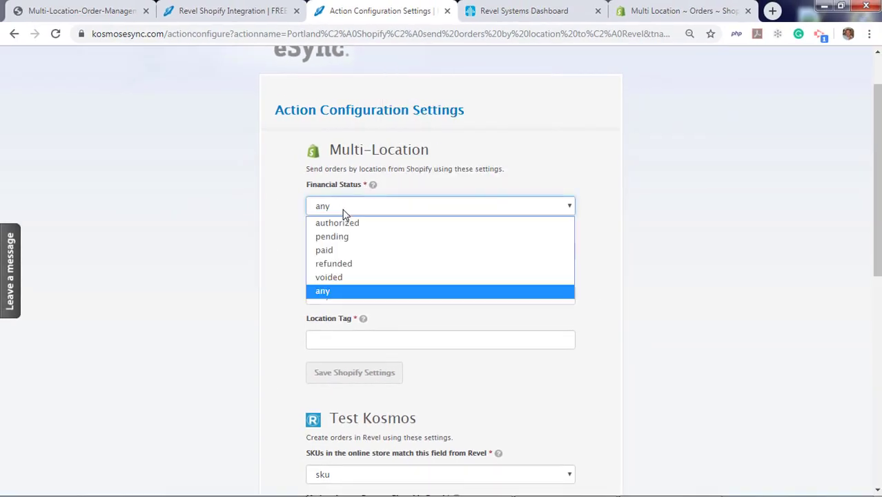
{"action": "left_click", "coordinate": [347, 250]}
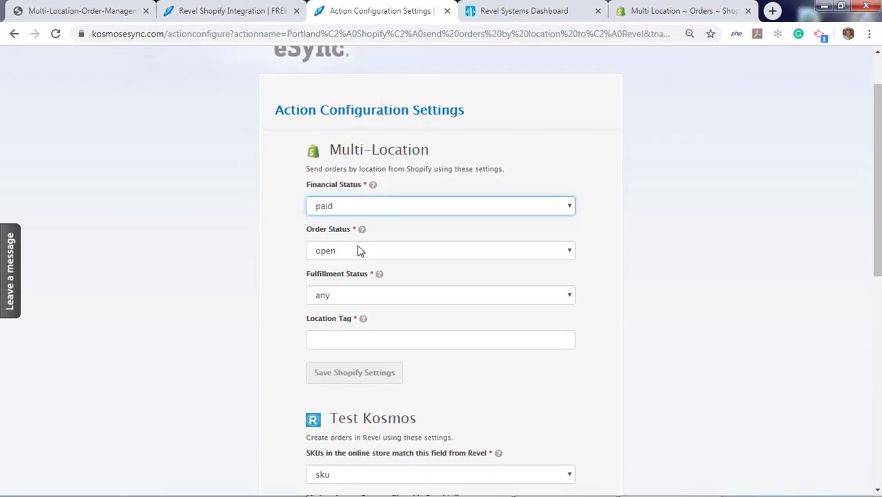
{"action": "left_click", "coordinate": [357, 298]}
{"action": "left_click", "coordinate": [361, 340]}
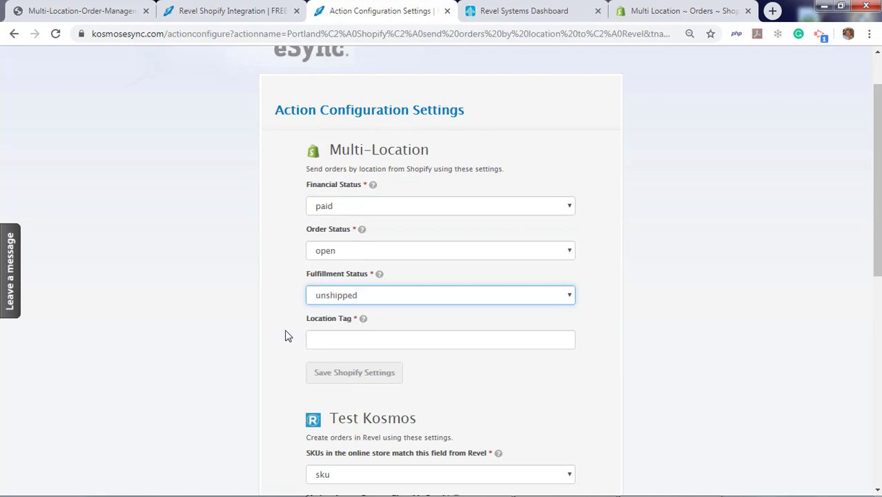
{"action": "scroll", "coordinate": [256, 333], "scroll_direction": "down", "scroll_amount": 2}
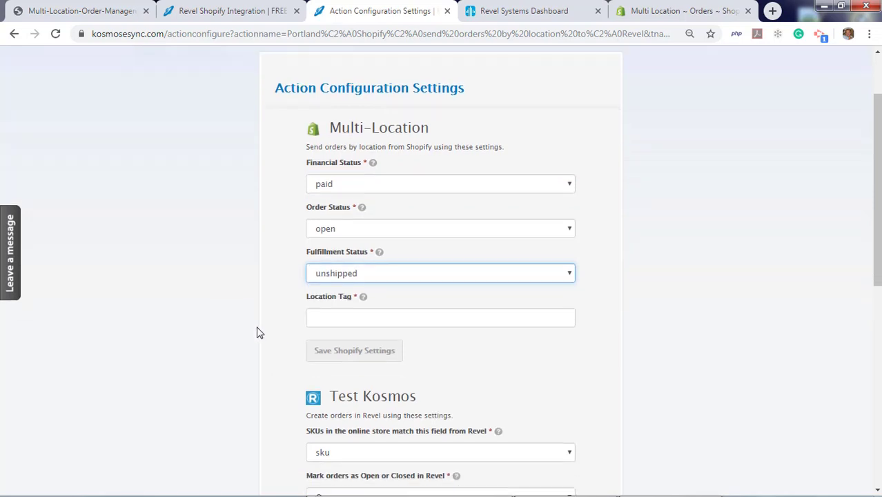
{"action": "scroll", "coordinate": [252, 330], "scroll_direction": "up", "scroll_amount": 1}
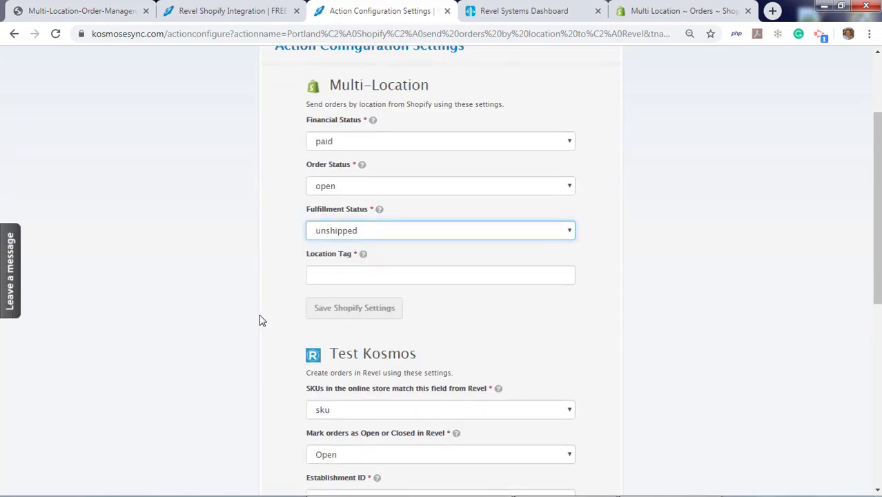
{"action": "mouse_move", "coordinate": [363, 254]}
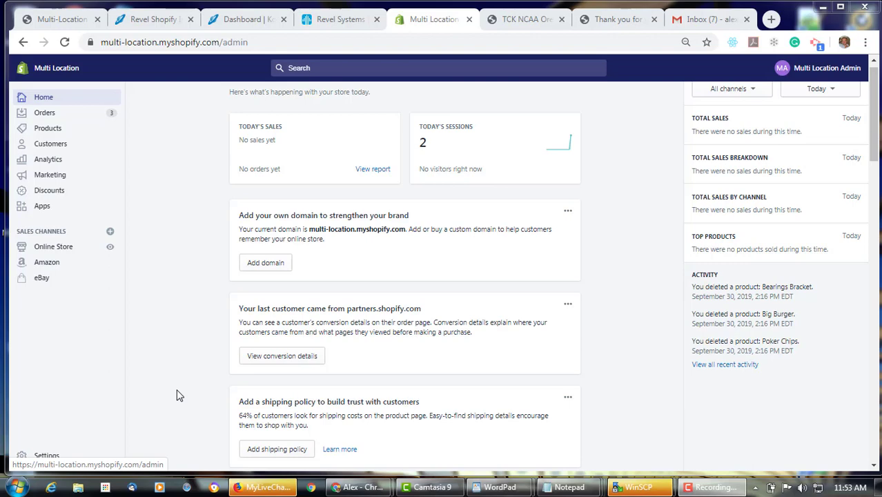
In Store Pickup + Delivery, view the Portland - Nob Hill location's Portland pickup tag
{"action": "left_click", "coordinate": [43, 206]}
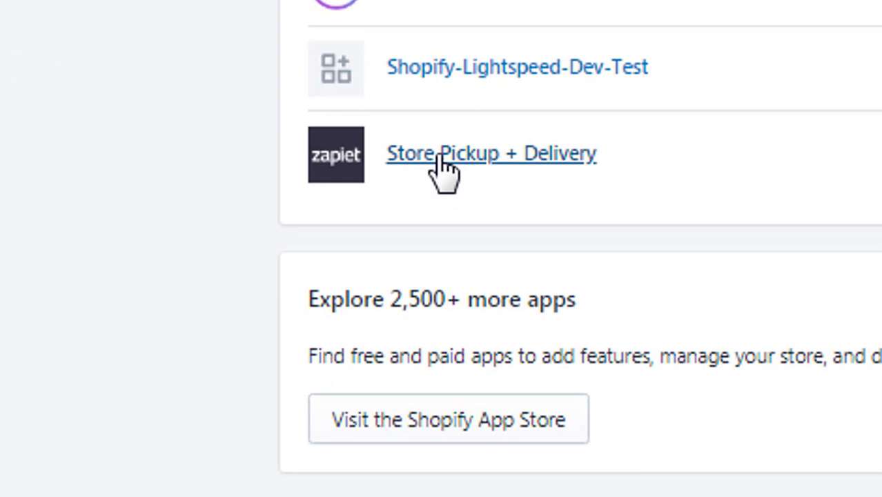
{"action": "left_click", "coordinate": [441, 169]}
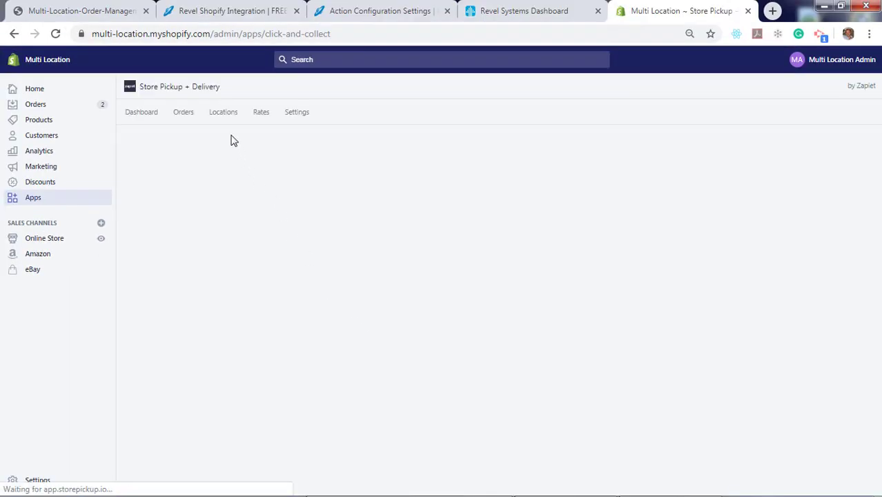
{"action": "left_click", "coordinate": [223, 116]}
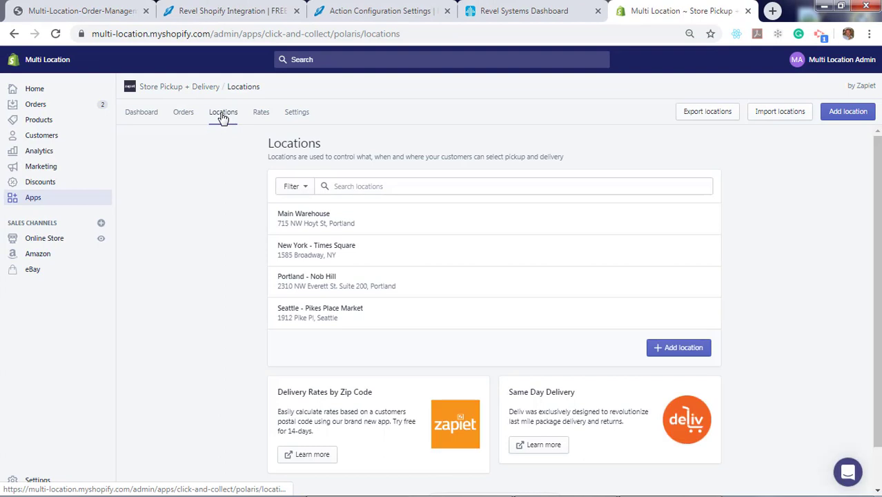
{"action": "left_click", "coordinate": [306, 279]}
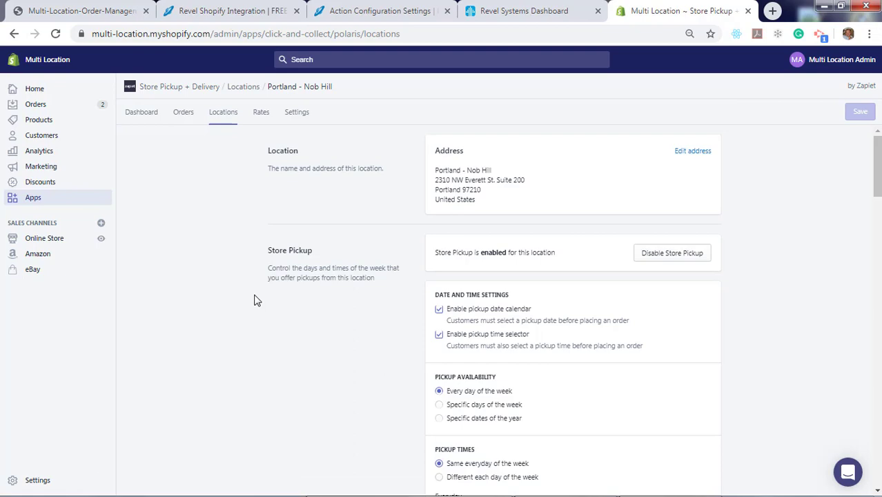
{"action": "scroll", "coordinate": [254, 304], "scroll_direction": "down", "scroll_amount": 5}
{"action": "scroll", "coordinate": [252, 312], "scroll_direction": "down", "scroll_amount": 5}
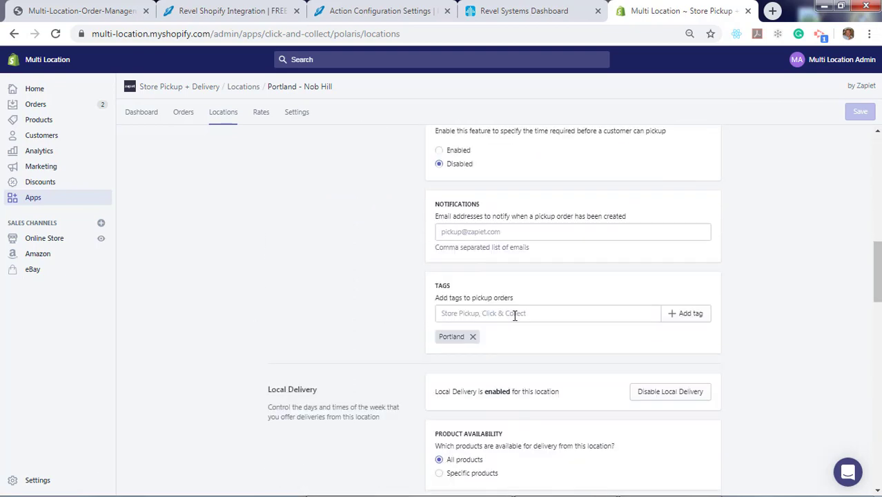
Enter Portland as the Location Tag and save the Shopify settings
{"action": "left_click", "coordinate": [354, 12]}
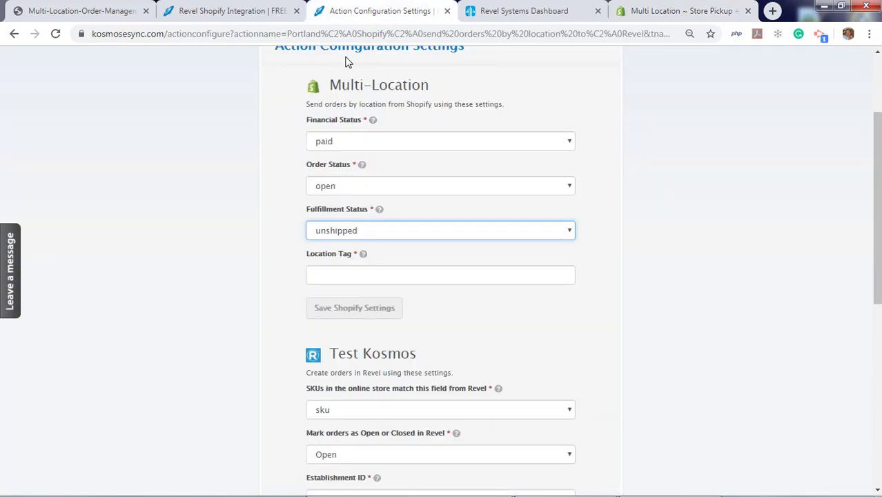
{"action": "left_click", "coordinate": [338, 276]}
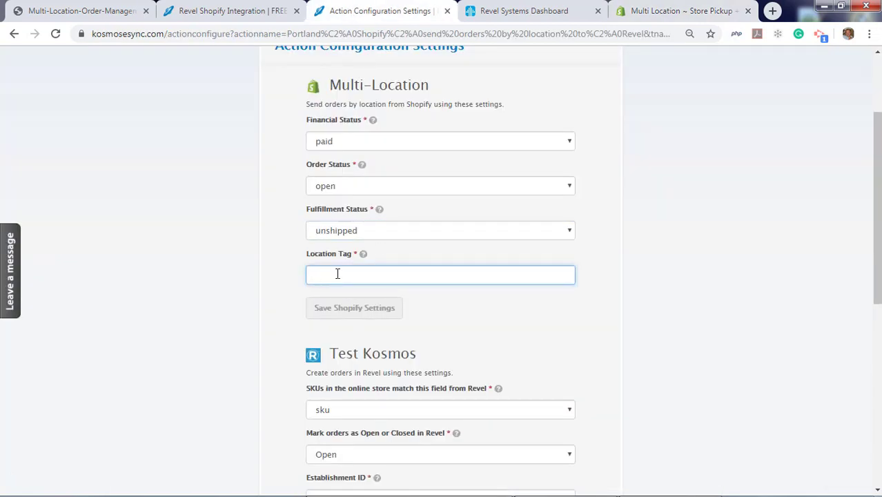
{"action": "type", "text": "Portland"}
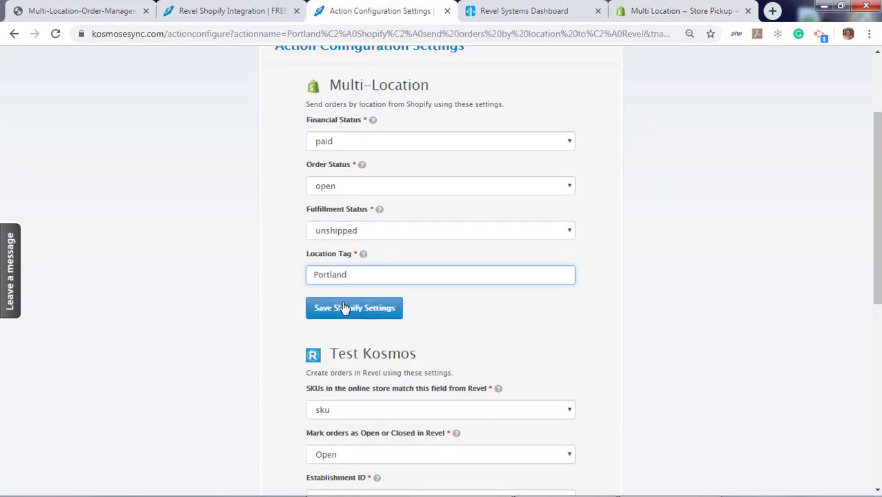
{"action": "left_click", "coordinate": [343, 308]}
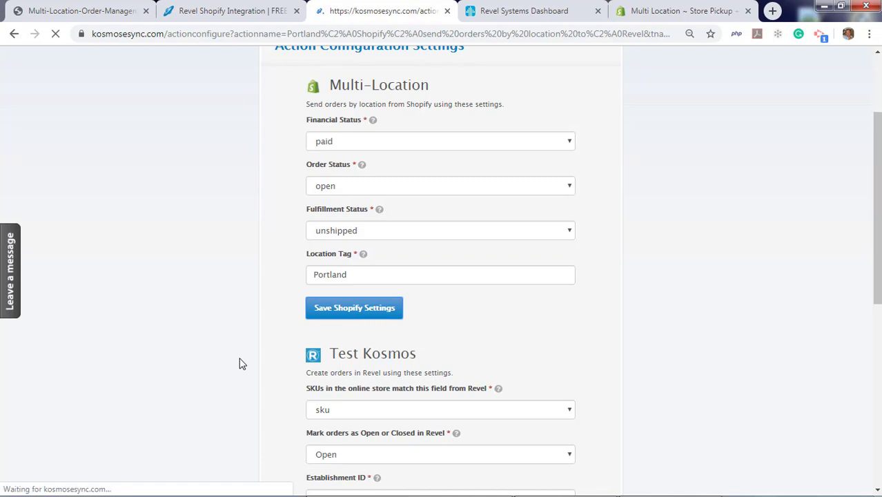
{"action": "scroll", "coordinate": [241, 365], "scroll_direction": "down", "scroll_amount": 5}
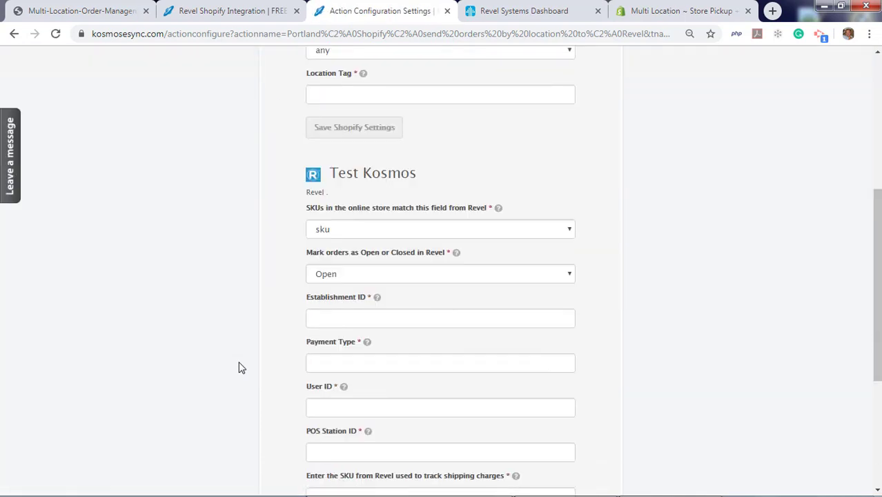
{"action": "scroll", "coordinate": [240, 368], "scroll_direction": "down", "scroll_amount": 2}
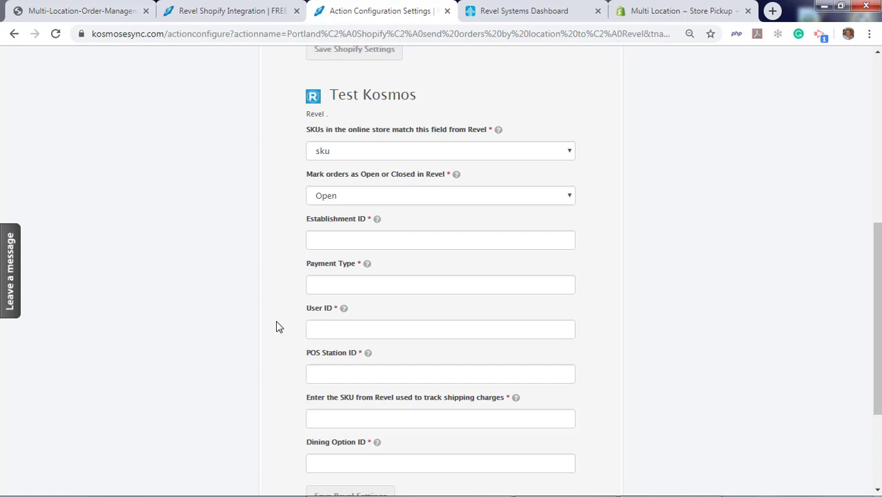
Keep sku for SKU matching, and set Establishment ID 1 and Payment Type 200
{"action": "left_click", "coordinate": [360, 155]}
{"action": "left_click", "coordinate": [360, 155]}
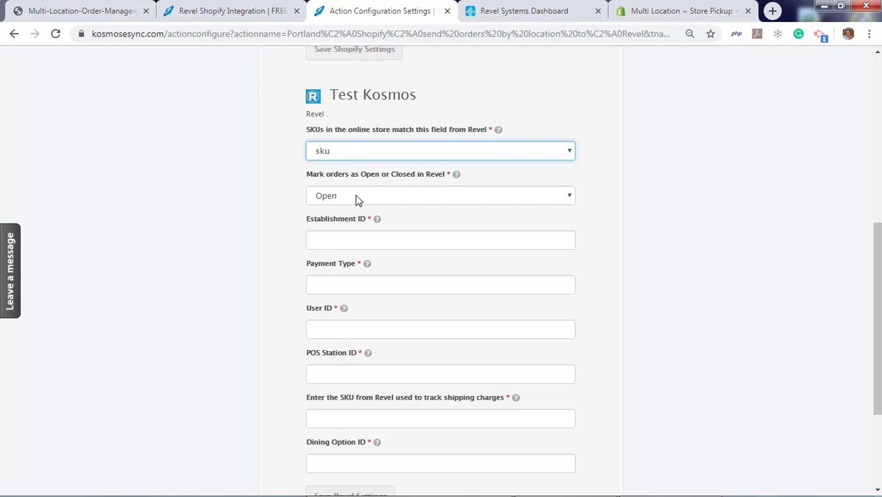
{"action": "left_click", "coordinate": [335, 237]}
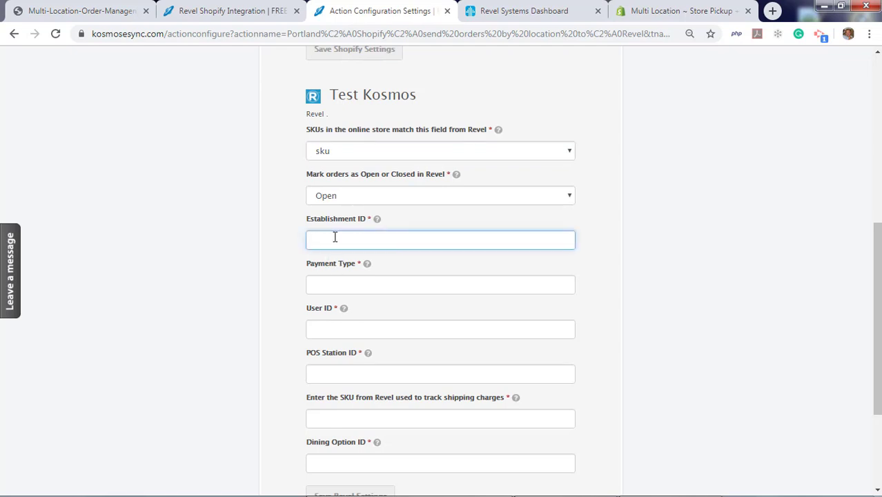
{"action": "type", "text": "1"}
{"action": "left_click", "coordinate": [333, 286]}
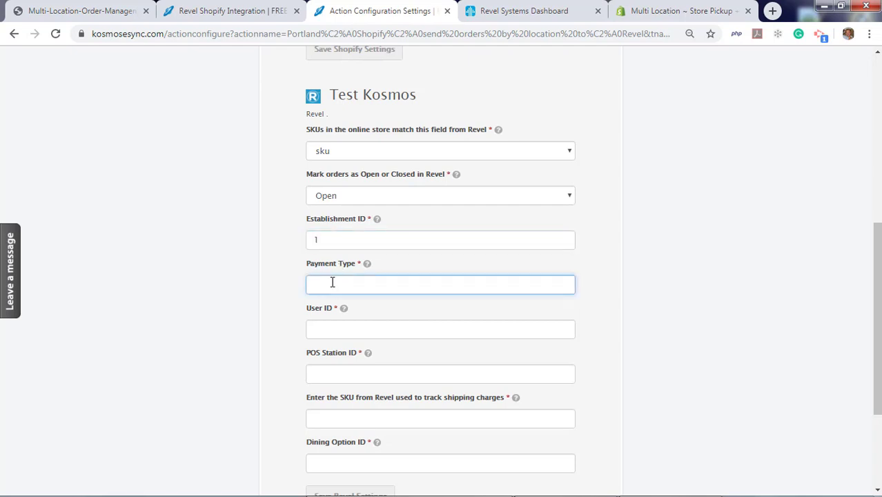
{"action": "type", "text": "200"}
Enter the user ID and set POS Station ID 1
{"action": "mouse_move", "coordinate": [368, 265]}
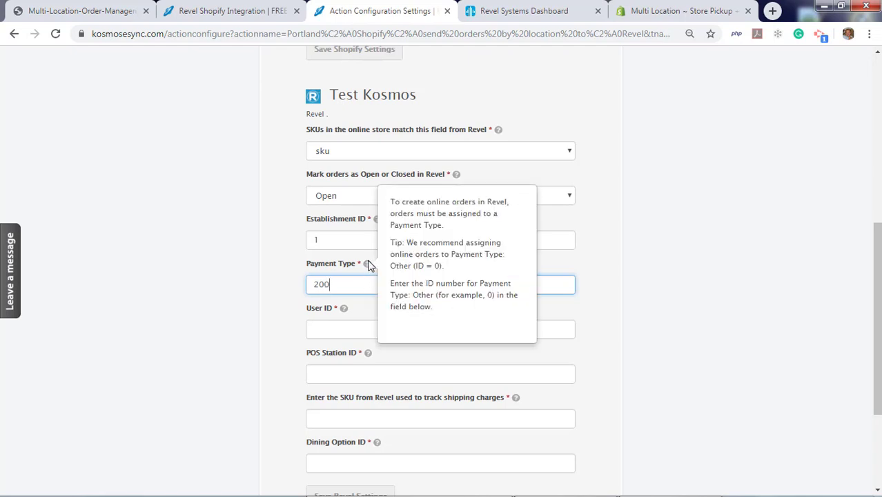
{"action": "left_click", "coordinate": [326, 327]}
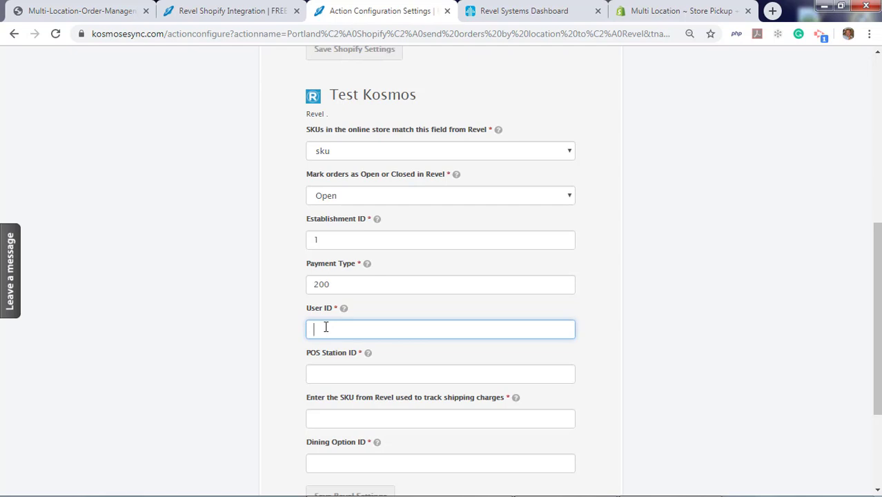
{"action": "type", "text": "1"}
{"action": "left_click", "coordinate": [324, 372]}
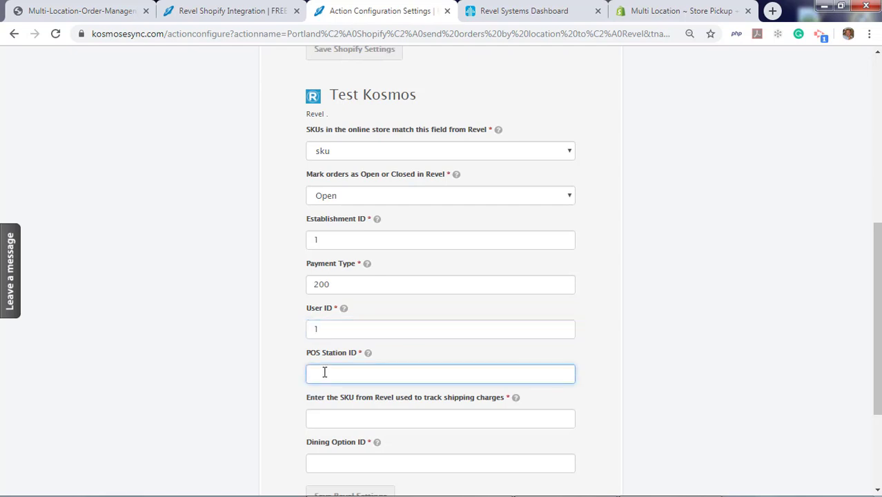
{"action": "type", "text": "1"}
{"action": "scroll", "coordinate": [256, 394], "scroll_direction": "down", "scroll_amount": 2}
Set shipping SKU eSyncShippingSku and Dining Option ID 5, then save the Revel settings
{"action": "left_click", "coordinate": [330, 281]}
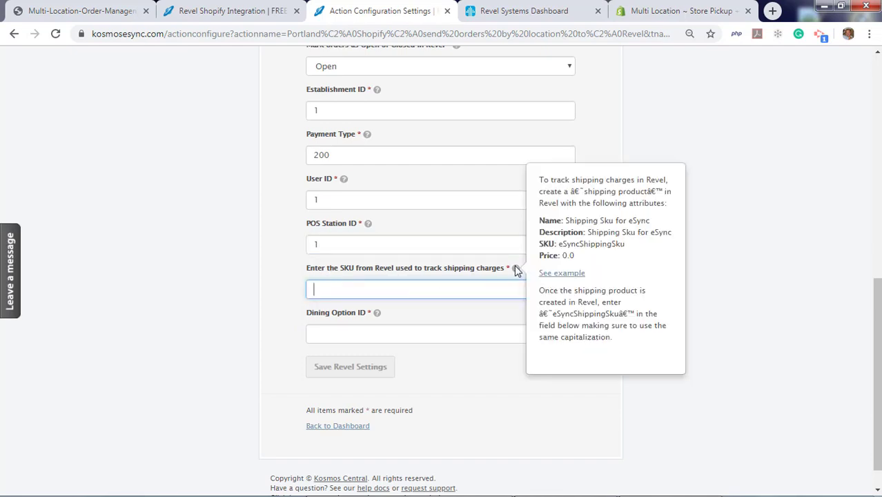
{"action": "type", "text": "eSyncShippingSku"}
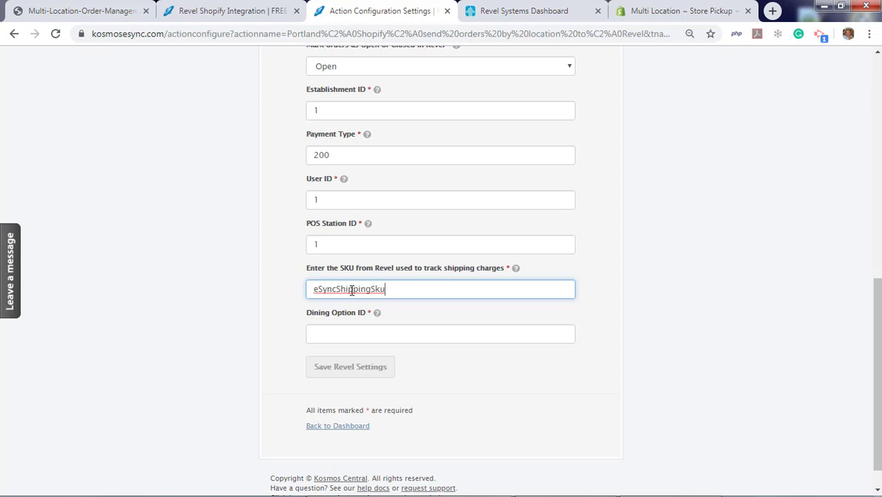
{"action": "left_click", "coordinate": [341, 333]}
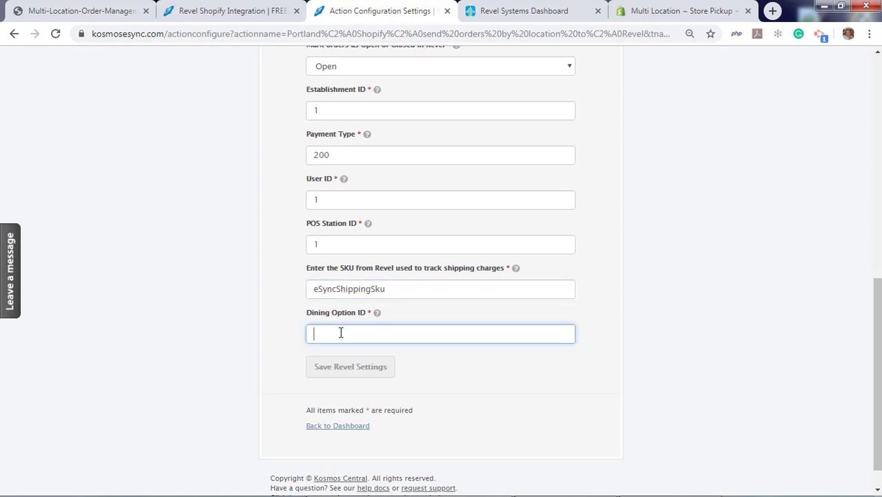
{"action": "type", "text": "5"}
{"action": "left_click", "coordinate": [350, 367]}
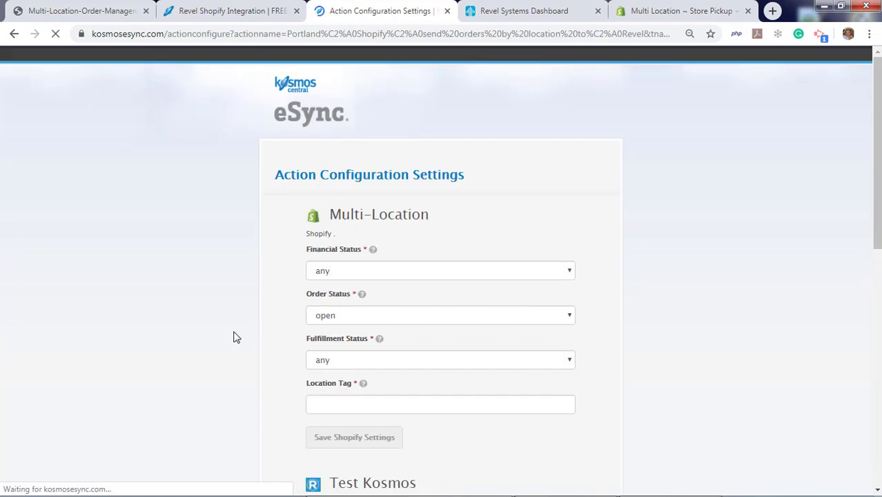
{"action": "scroll", "coordinate": [233, 345], "scroll_direction": "down", "scroll_amount": 5}
{"action": "scroll", "coordinate": [233, 359], "scroll_direction": "down", "scroll_amount": 3}
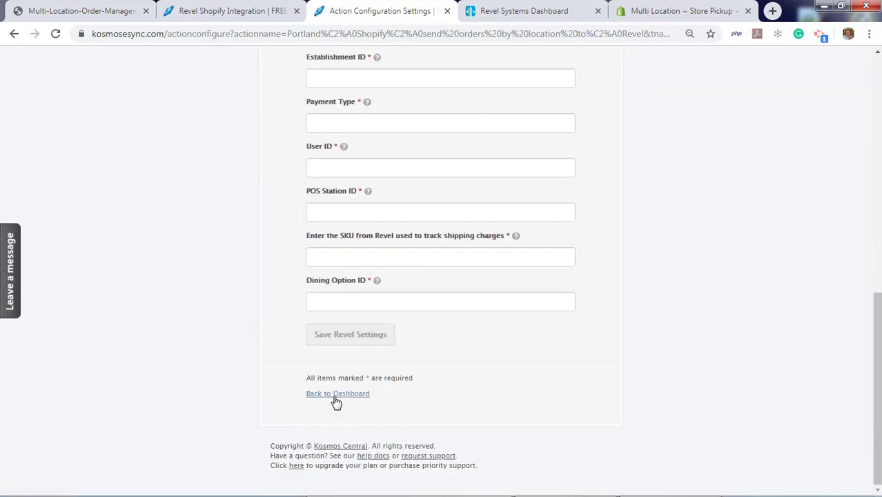
Start another new action linking the Multi-Location Shopify store and Revel
{"action": "left_click", "coordinate": [336, 397]}
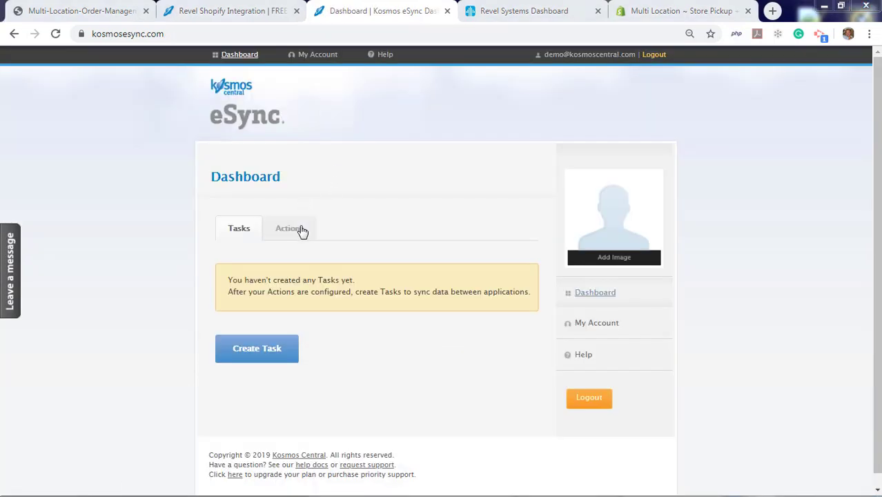
{"action": "left_click", "coordinate": [302, 228]}
{"action": "scroll", "coordinate": [165, 266], "scroll_direction": "down", "scroll_amount": 3}
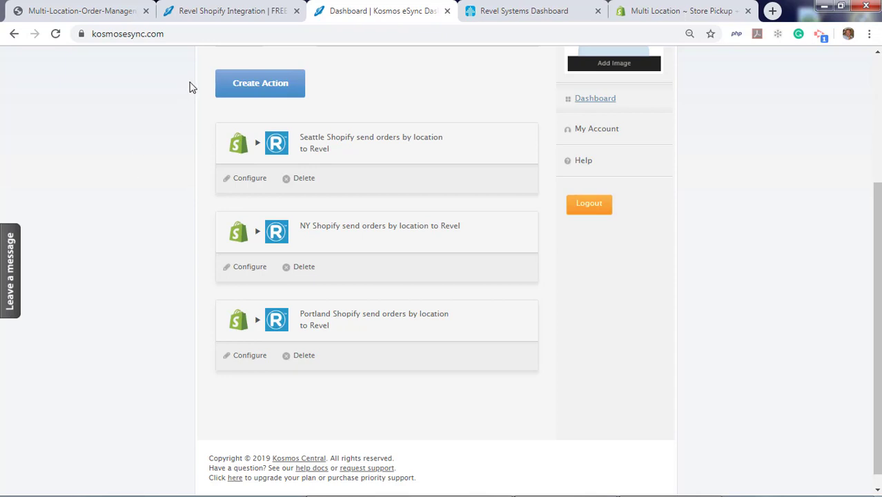
{"action": "left_click", "coordinate": [256, 86]}
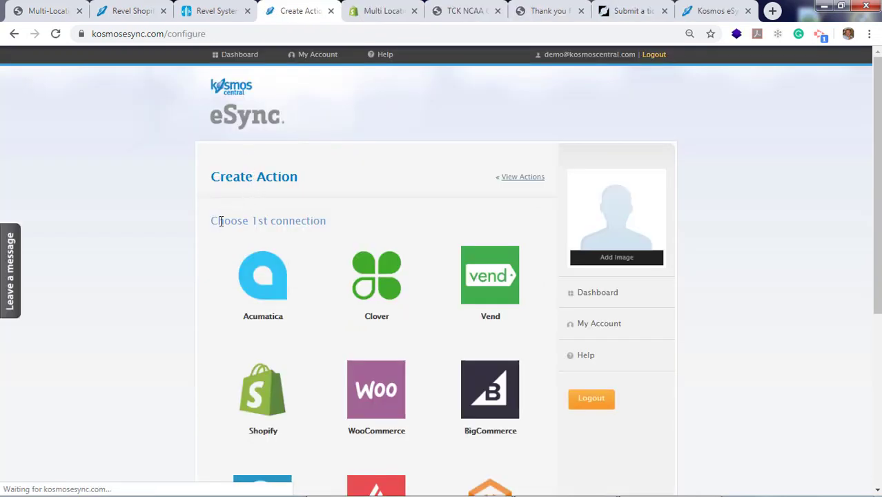
{"action": "scroll", "coordinate": [235, 304], "scroll_direction": "down", "scroll_amount": 2}
{"action": "left_click", "coordinate": [250, 314]}
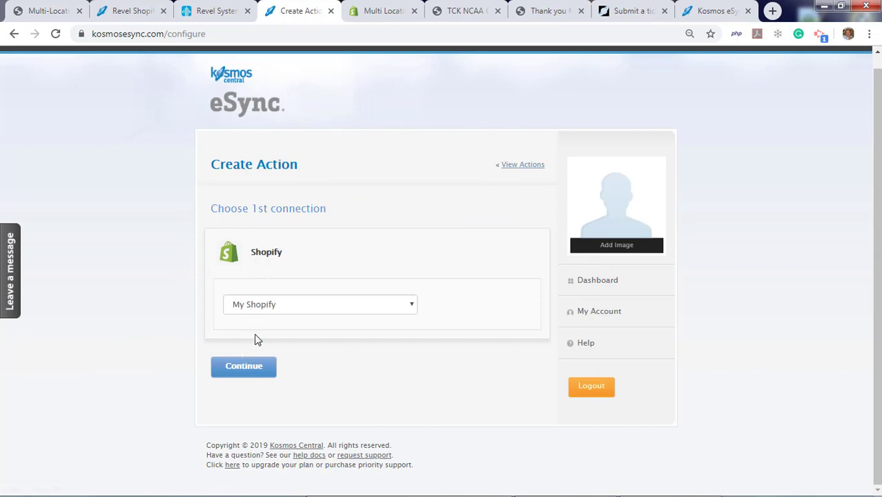
{"action": "left_click", "coordinate": [268, 315]}
{"action": "left_click", "coordinate": [245, 362]}
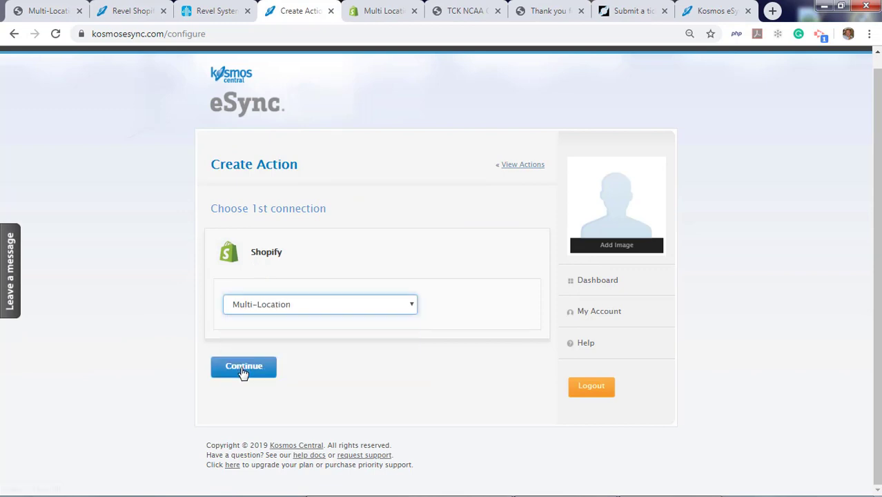
{"action": "double_click", "coordinate": [245, 369]}
{"action": "scroll", "coordinate": [329, 300], "scroll_direction": "down", "scroll_amount": 4}
{"action": "left_click", "coordinate": [376, 177]}
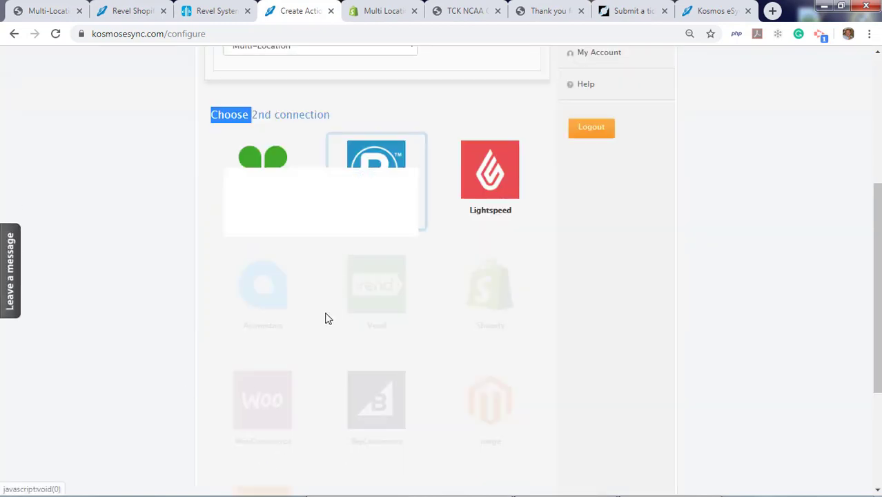
{"action": "left_click", "coordinate": [243, 392]}
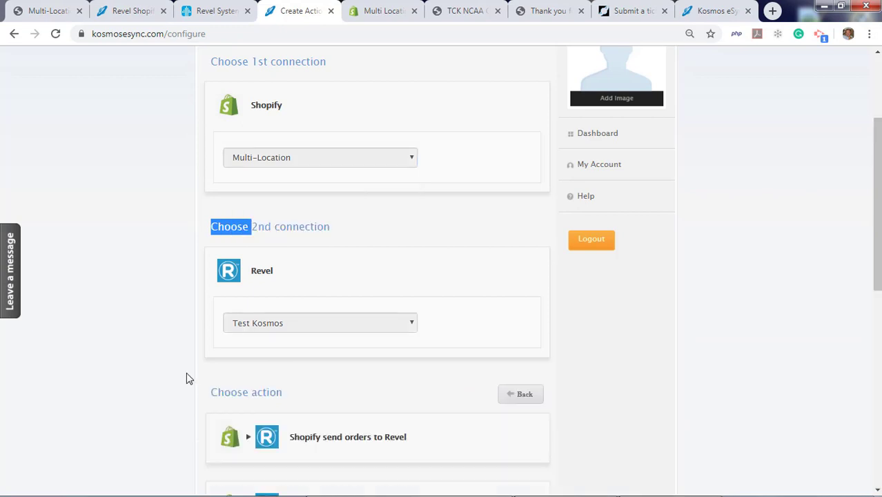
Choose the action tagging matched orders esyncExported, prefix its name with Portland, and save
{"action": "scroll", "coordinate": [186, 372], "scroll_direction": "down", "scroll_amount": 5}
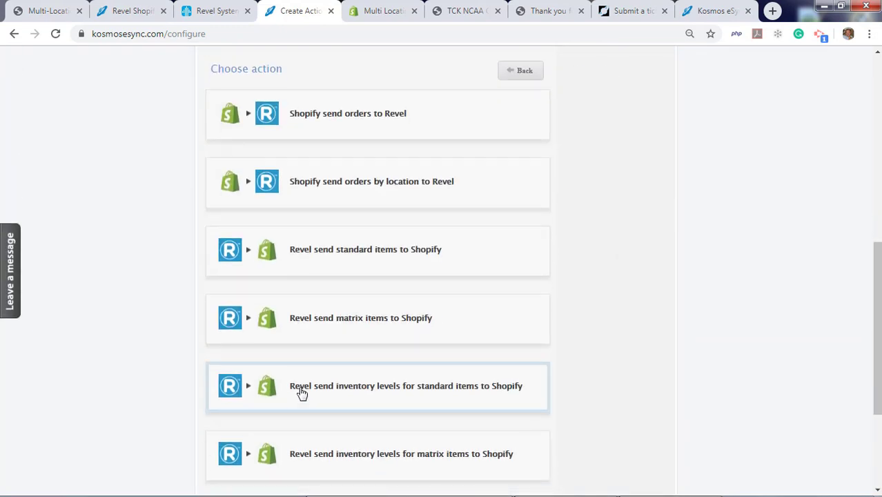
{"action": "scroll", "coordinate": [174, 391], "scroll_direction": "down", "scroll_amount": 3}
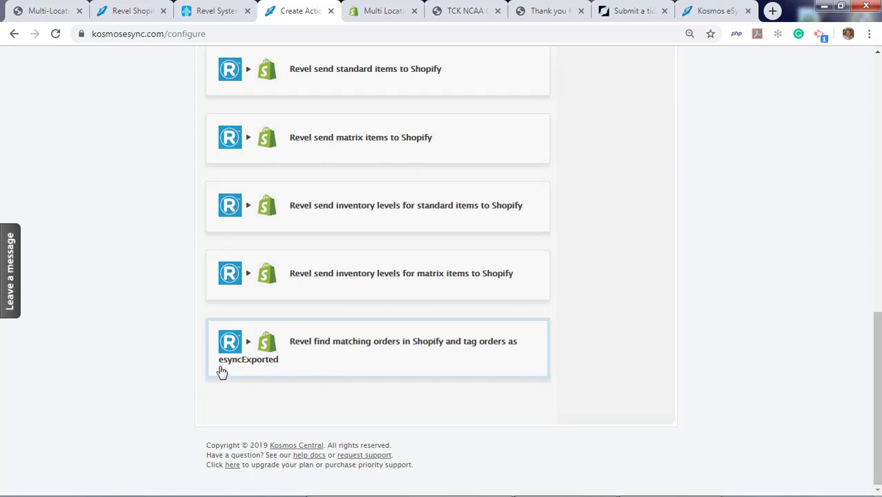
{"action": "left_click", "coordinate": [327, 348]}
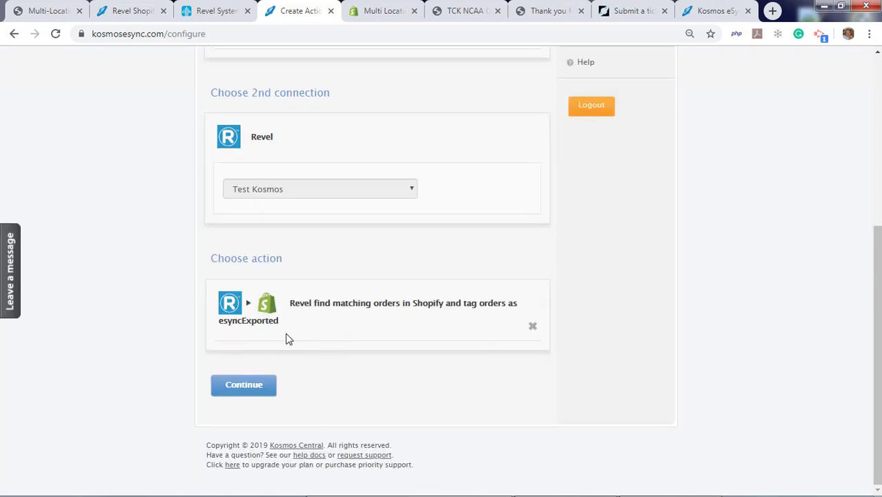
{"action": "left_click", "coordinate": [250, 389]}
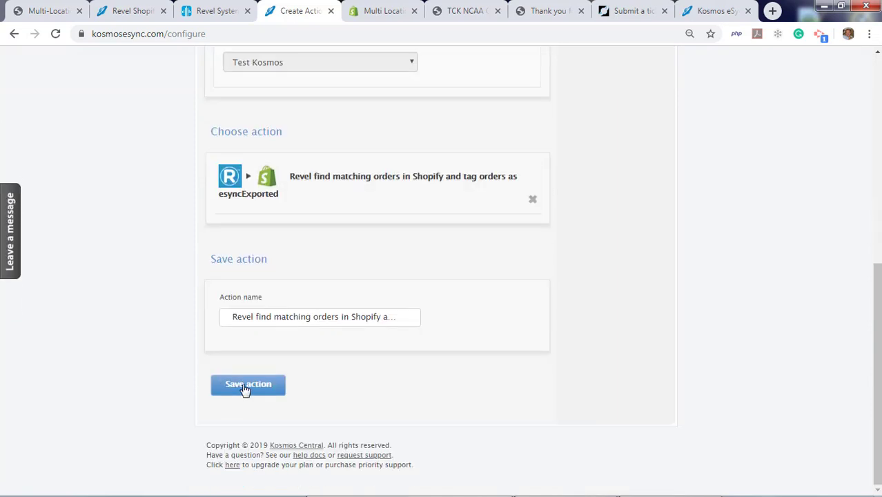
{"action": "left_click", "coordinate": [233, 317]}
{"action": "key", "text": "Home"}
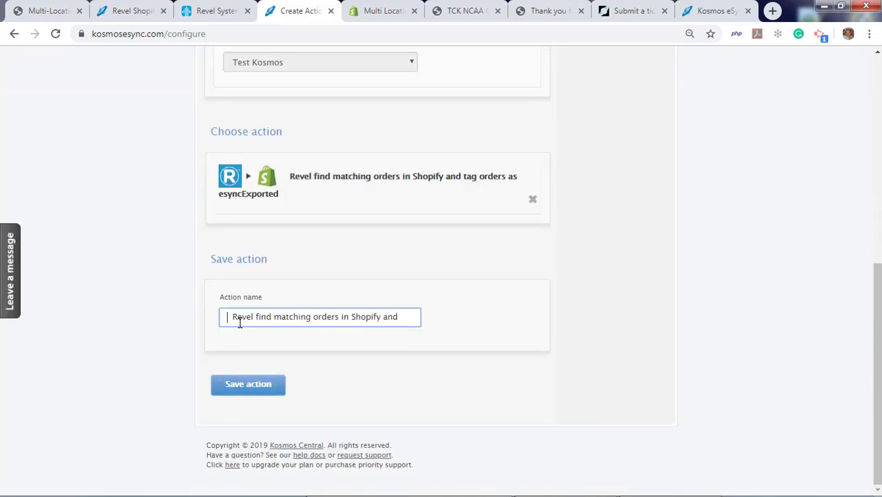
{"action": "type", "text": "Portland"}
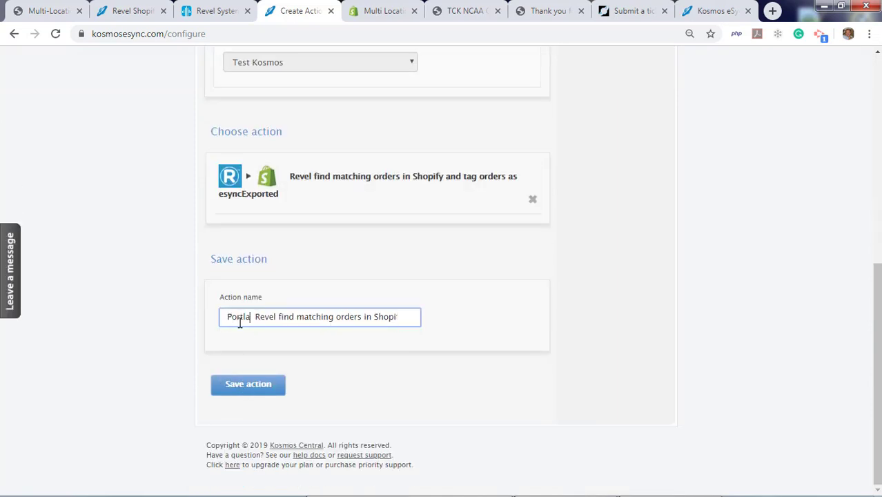
{"action": "key", "text": "BackSpace"}
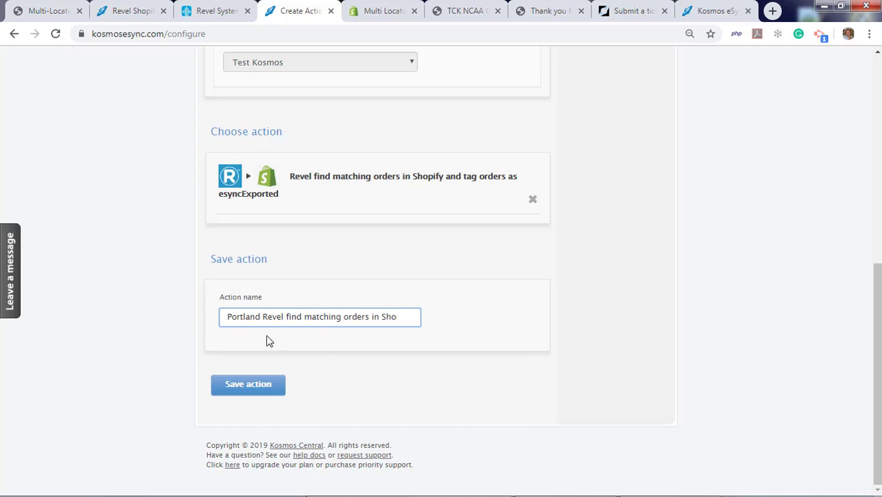
{"action": "left_click", "coordinate": [247, 388]}
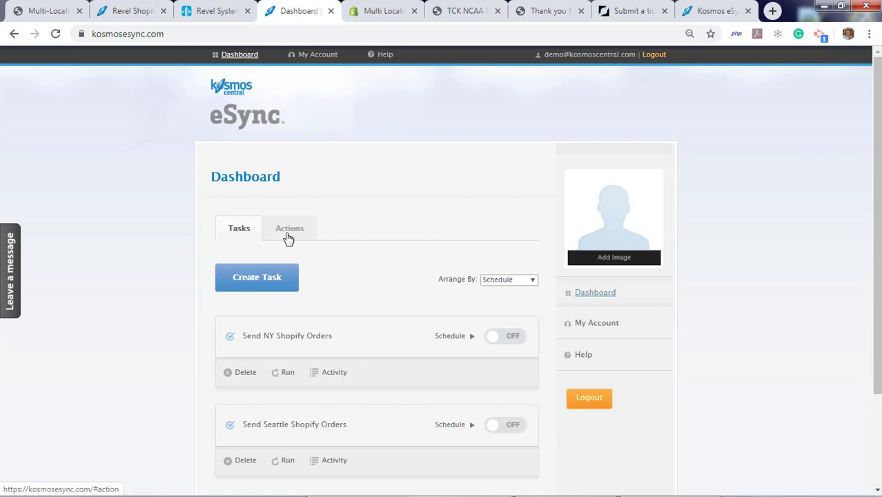
Give the Portland esyncExported action a Revel start date of 2019-09-29T11:59:00 and save
{"action": "left_click", "coordinate": [290, 230]}
{"action": "scroll", "coordinate": [199, 348], "scroll_direction": "down", "scroll_amount": 10}
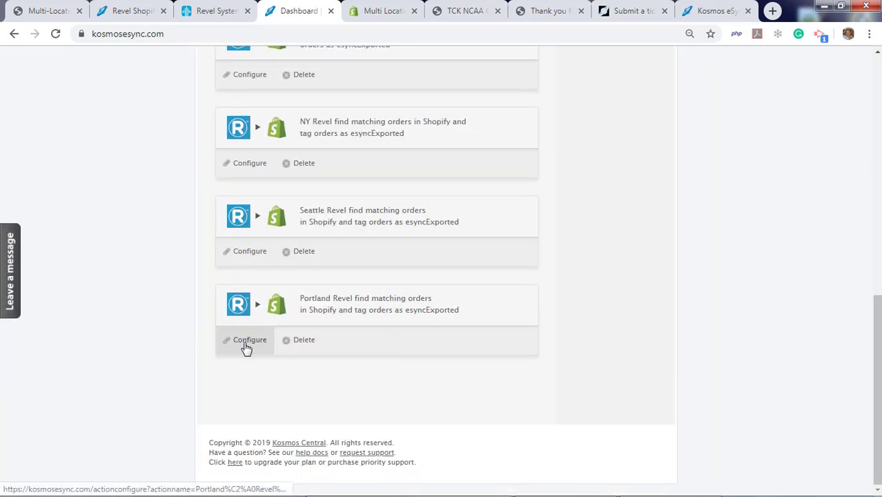
{"action": "left_click", "coordinate": [247, 341]}
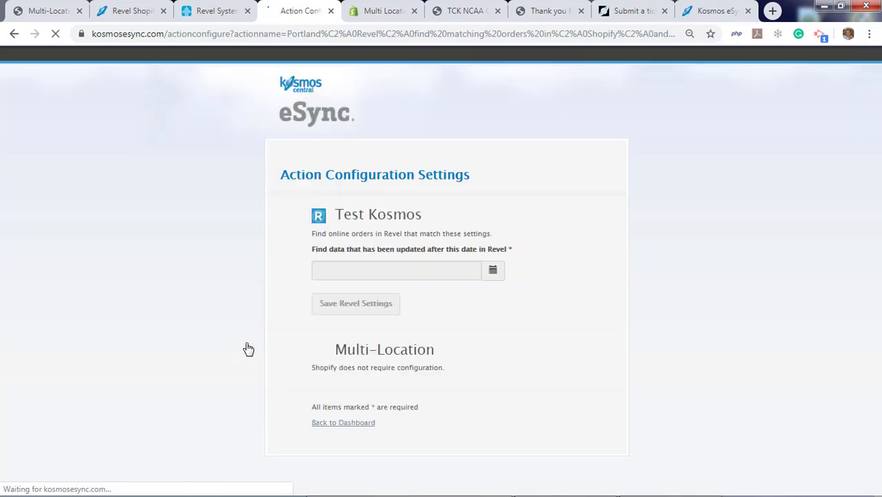
{"action": "left_click", "coordinate": [487, 272]}
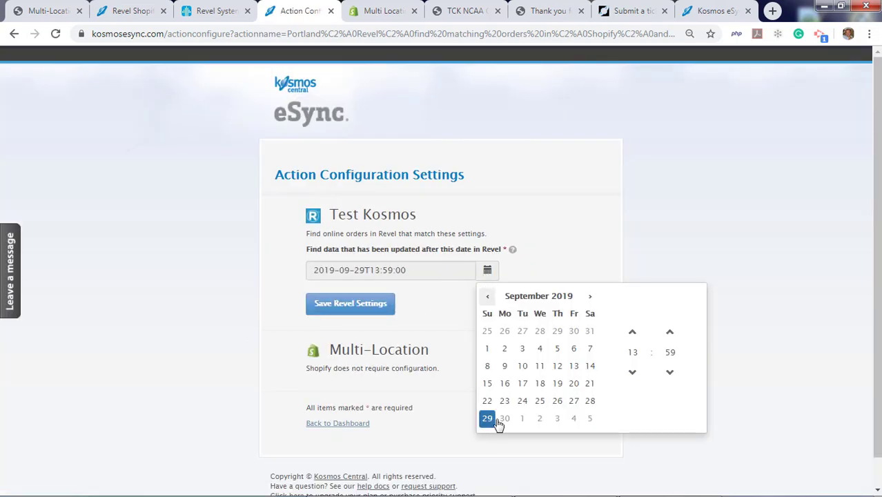
{"action": "double_click", "coordinate": [634, 373]}
{"action": "left_click", "coordinate": [609, 236]}
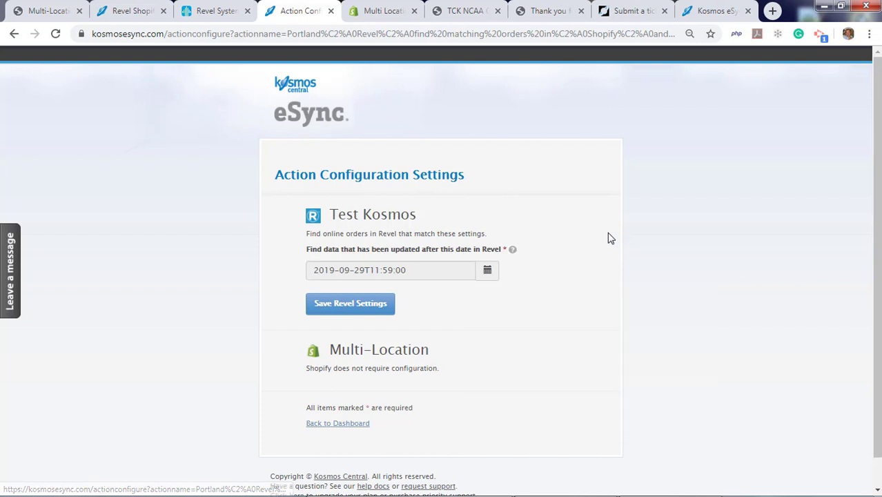
{"action": "left_click", "coordinate": [349, 304]}
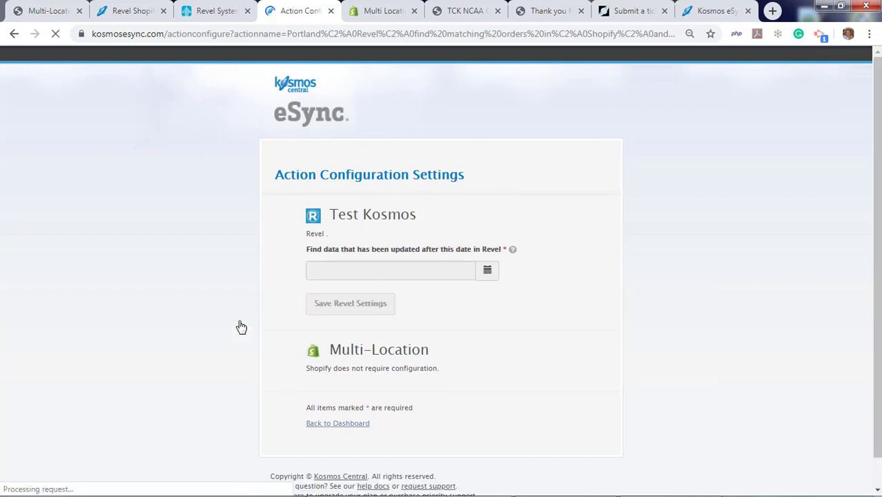
{"action": "scroll", "coordinate": [240, 328], "scroll_direction": "down", "scroll_amount": 1}
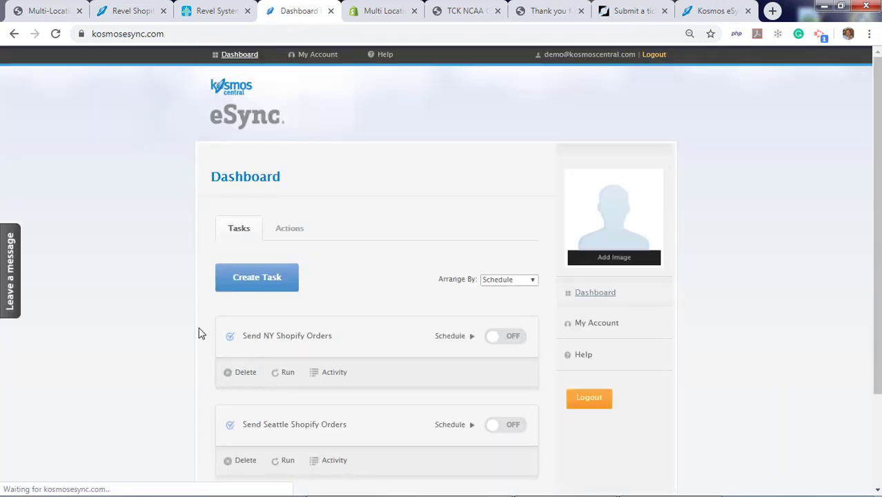
Start a new task containing the Portland Shopify send and Portland Revel find actions
{"action": "left_click", "coordinate": [241, 279]}
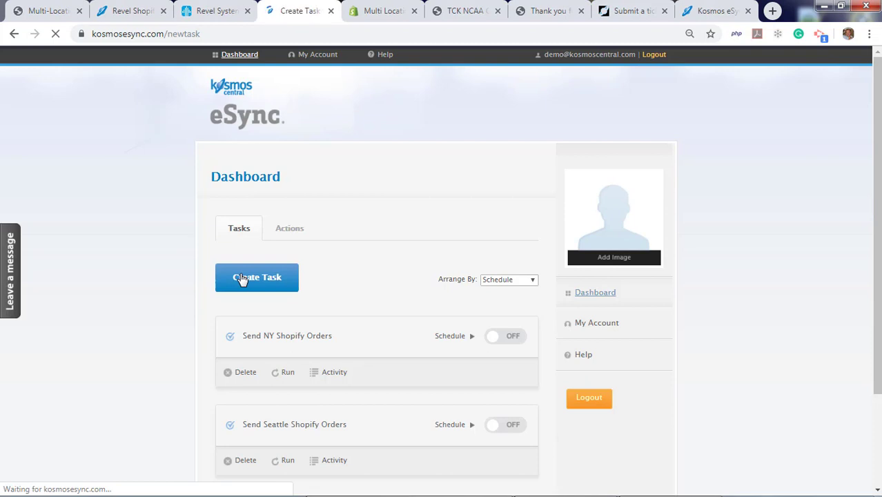
{"action": "left_click", "coordinate": [260, 308]}
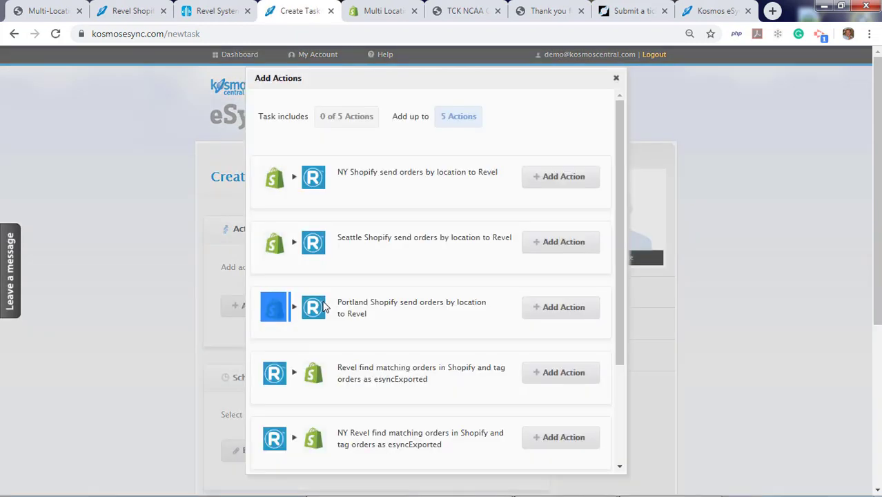
{"action": "left_click", "coordinate": [550, 311]}
{"action": "left_click_drag", "start_coordinate": [619, 305], "coordinate": [621, 437]}
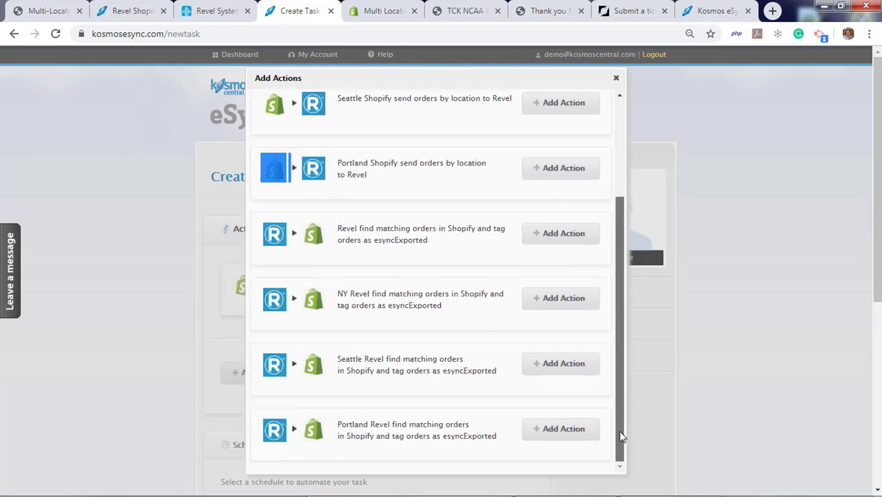
{"action": "left_click", "coordinate": [560, 429]}
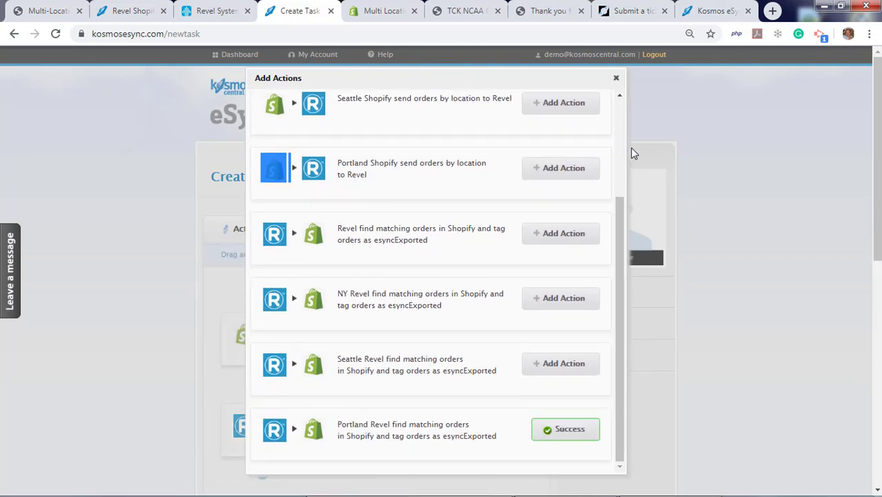
{"action": "left_click", "coordinate": [616, 79]}
Name the task 'Portland Send Shopify Orders' and save it
{"action": "scroll", "coordinate": [382, 362], "scroll_direction": "down", "scroll_amount": 4}
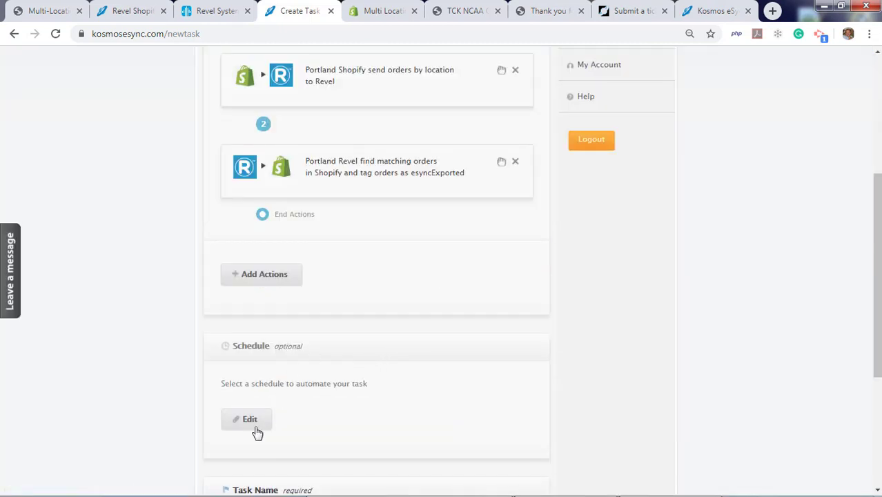
{"action": "scroll", "coordinate": [252, 414], "scroll_direction": "down", "scroll_amount": 2}
{"action": "left_click", "coordinate": [253, 402]}
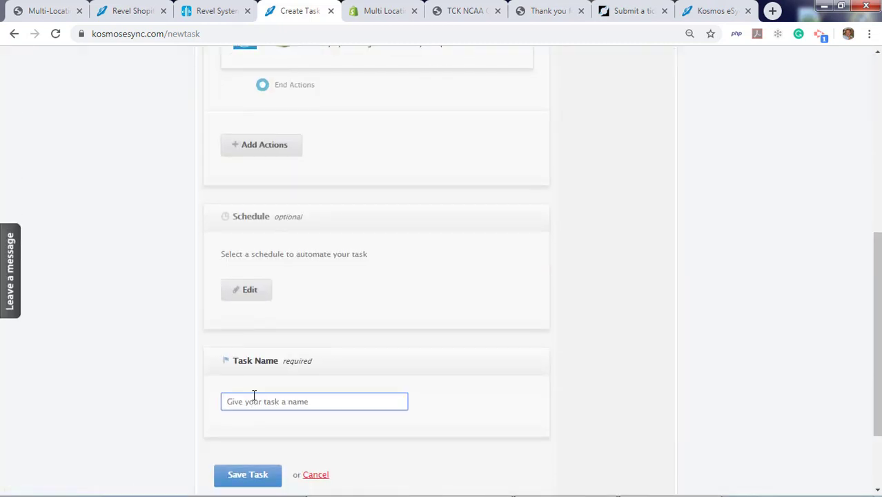
{"action": "type", "text": "Por"}
{"action": "left_click", "coordinate": [247, 475]}
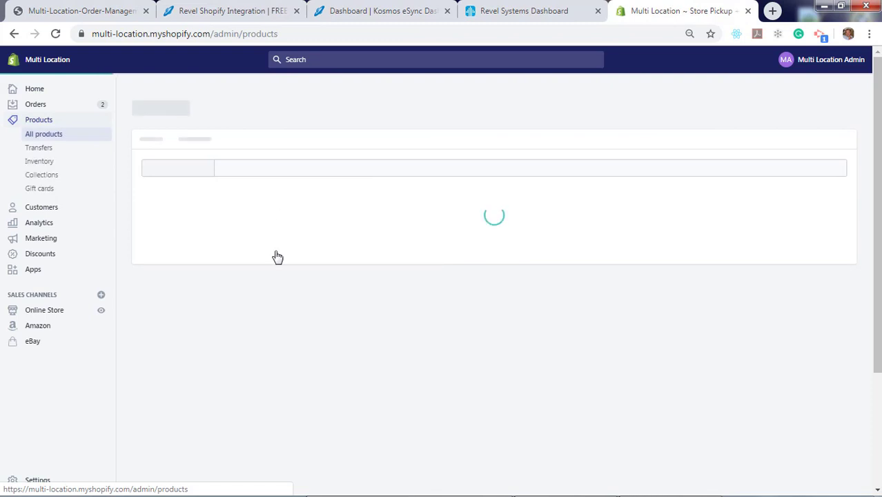
Scroll the product list and open TCK NCAA Oregon Ducks Perimeter Crew Socks
{"action": "scroll", "coordinate": [301, 304], "scroll_direction": "down", "scroll_amount": 3}
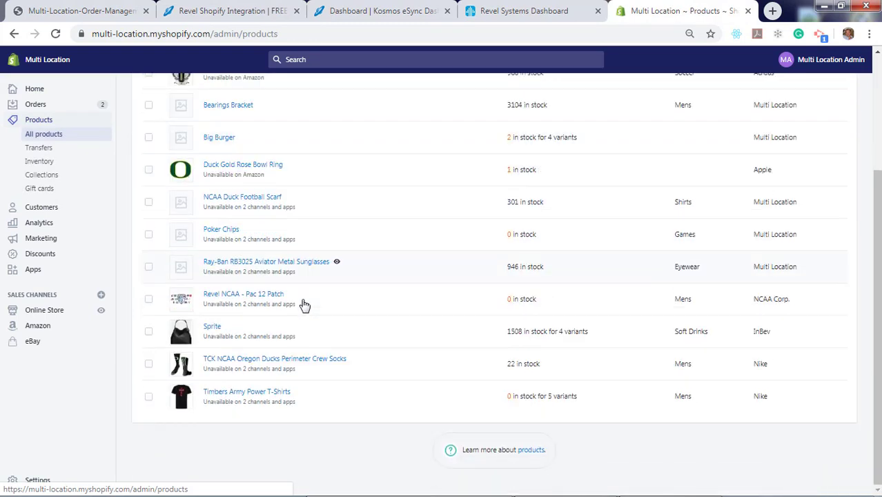
{"action": "left_click", "coordinate": [248, 363]}
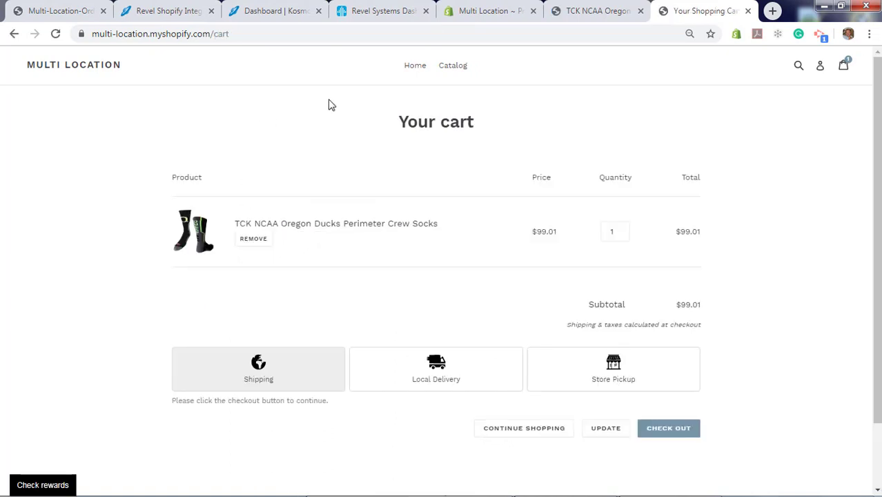
Choose Store Pickup at Portland - Nob Hill on 30 September, 5:00 PM, and check out
{"action": "left_click", "coordinate": [626, 376]}
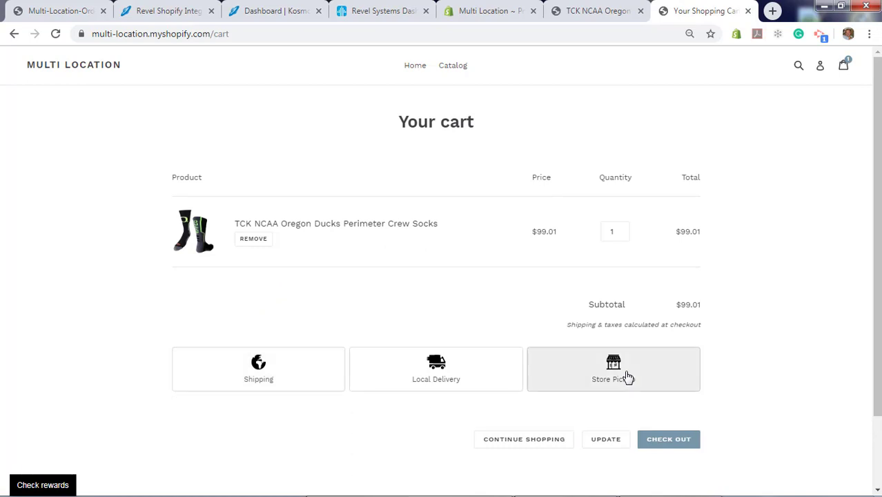
{"action": "scroll", "coordinate": [72, 330], "scroll_direction": "down", "scroll_amount": 2}
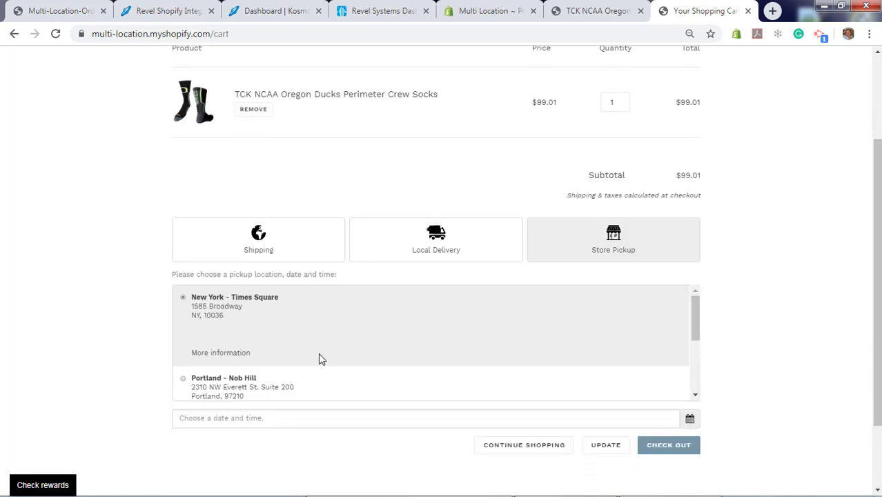
{"action": "left_click", "coordinate": [183, 381]}
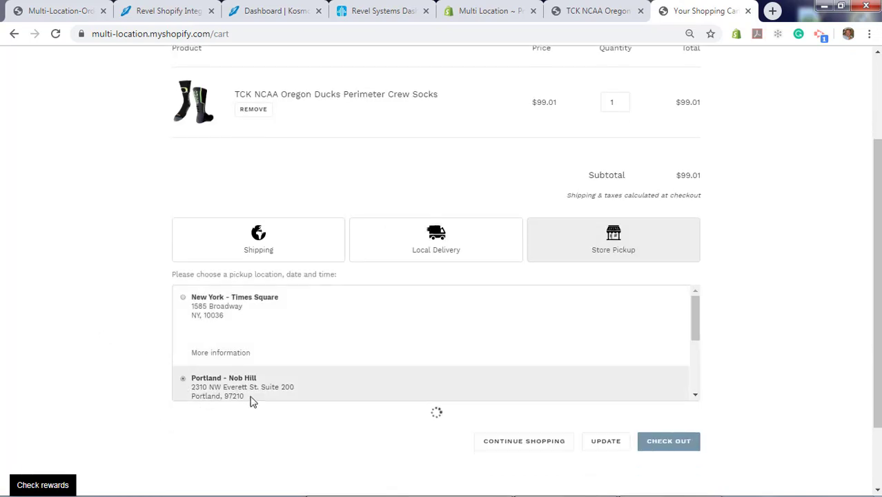
{"action": "scroll", "coordinate": [297, 385], "scroll_direction": "down", "scroll_amount": 2}
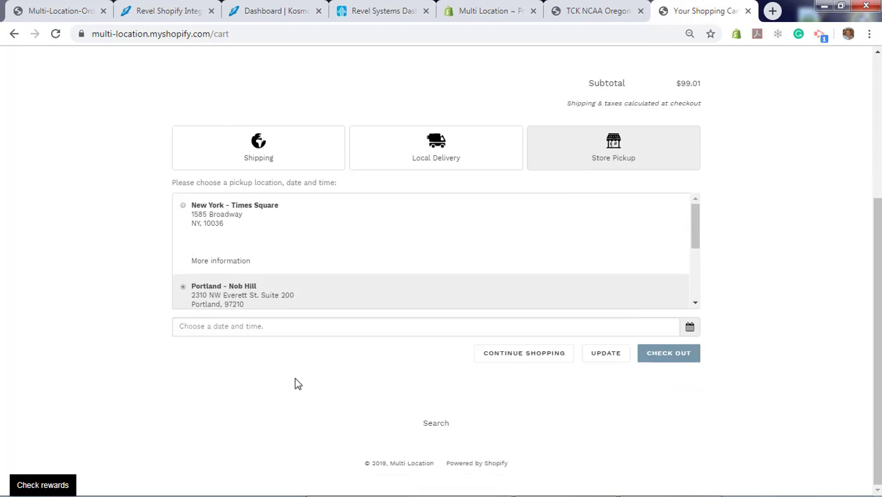
{"action": "left_click", "coordinate": [365, 324]}
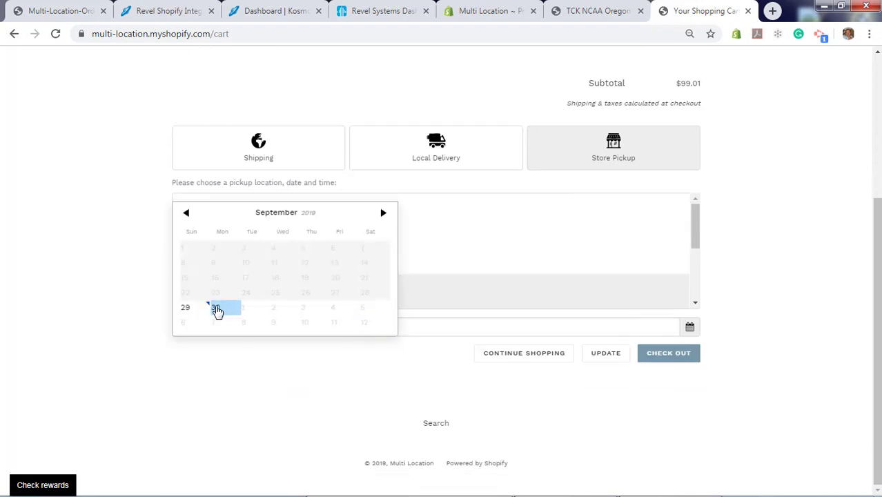
{"action": "left_click", "coordinate": [217, 310]}
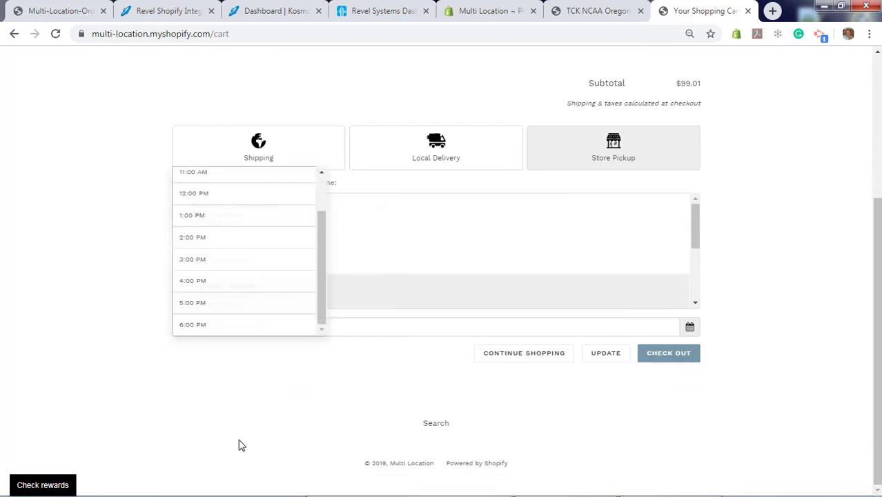
{"action": "left_click", "coordinate": [207, 303]}
{"action": "left_click", "coordinate": [677, 359]}
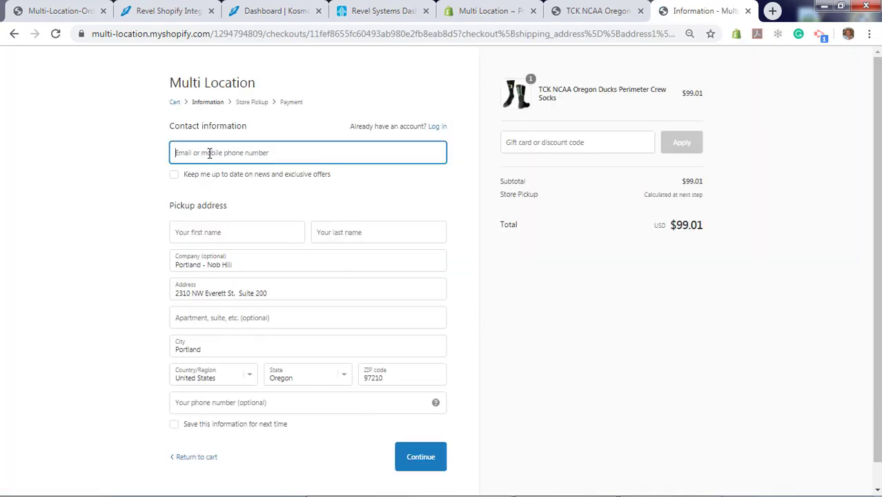
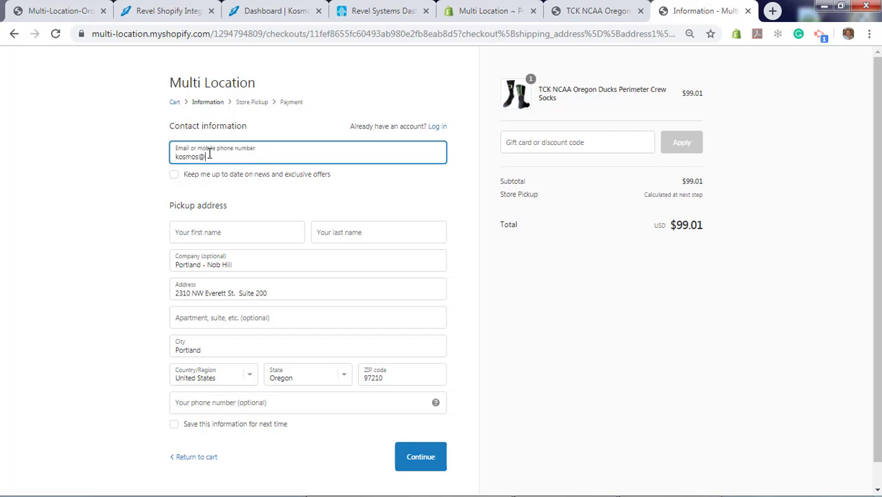
Enter the customer's e-mail, first name and last name, then continue to shipping
{"action": "key", "text": "Tab"}
{"action": "key", "text": "Tab"}
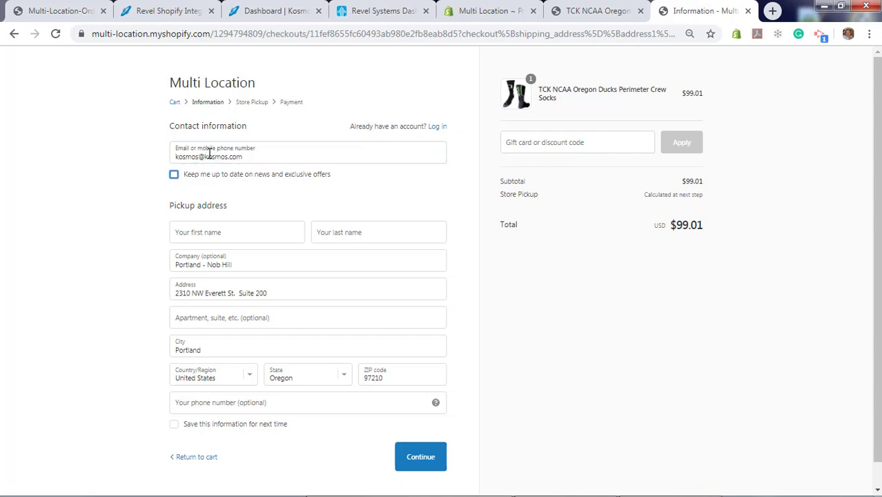
{"action": "type", "text": "Kosmos"}
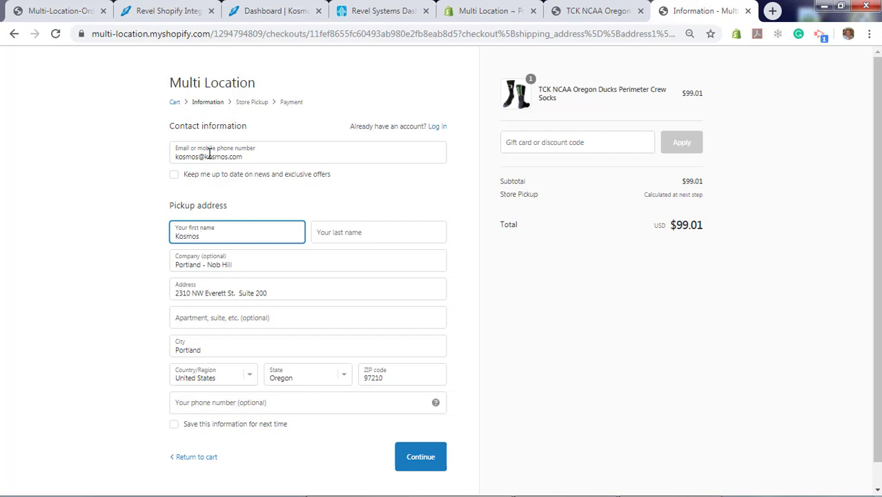
{"action": "key", "text": "Tab"}
{"action": "type", "text": "Demo"}
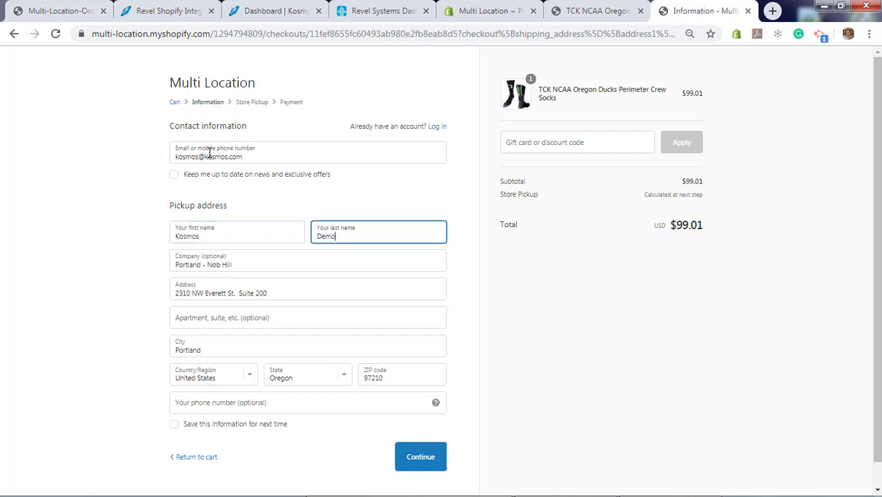
{"action": "scroll", "coordinate": [128, 374], "scroll_direction": "down", "scroll_amount": 1}
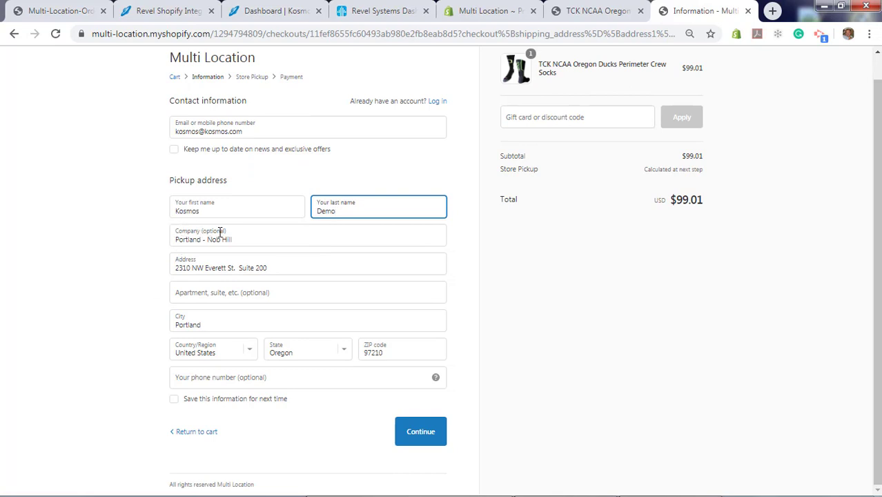
{"action": "left_click", "coordinate": [433, 437]}
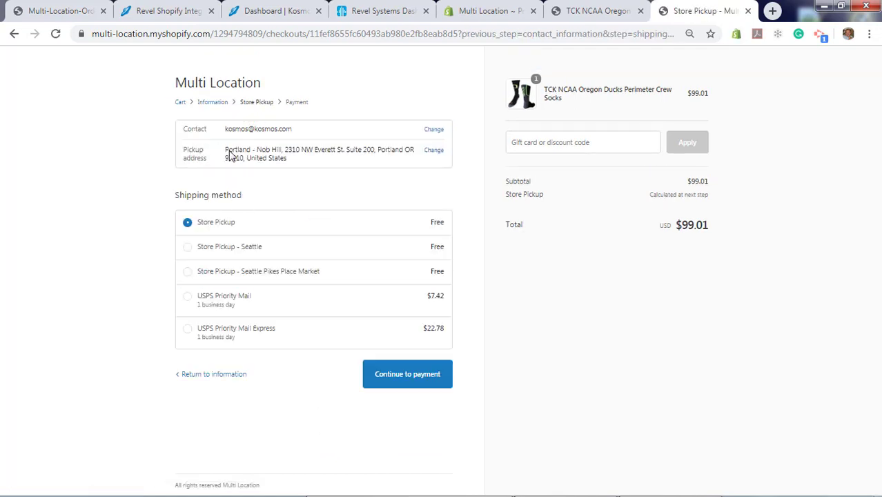
Continue to payment with free Store Pickup and complete order #1055 with Cash on Delivery
{"action": "left_click_drag", "start_coordinate": [236, 150], "coordinate": [326, 183]}
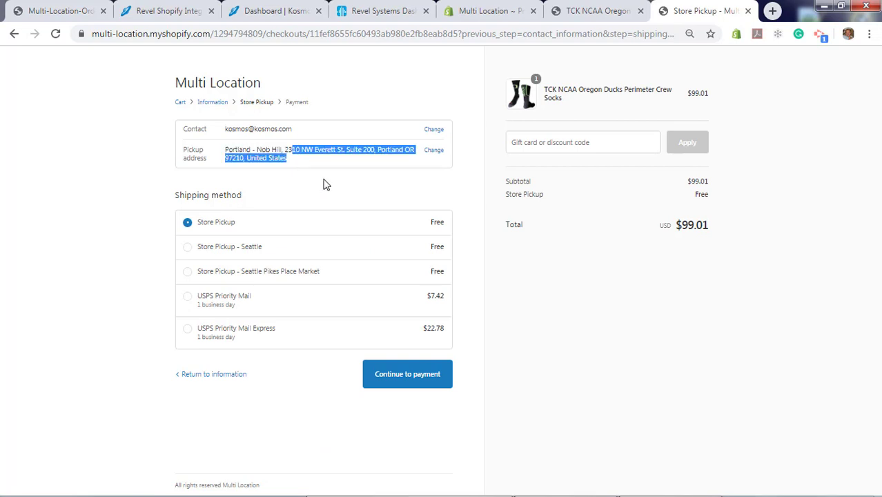
{"action": "left_click", "coordinate": [400, 380]}
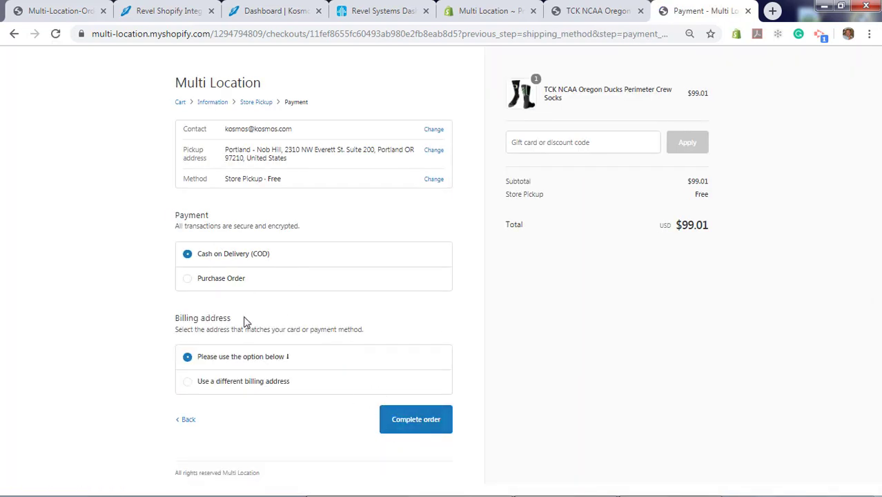
{"action": "left_click", "coordinate": [409, 423]}
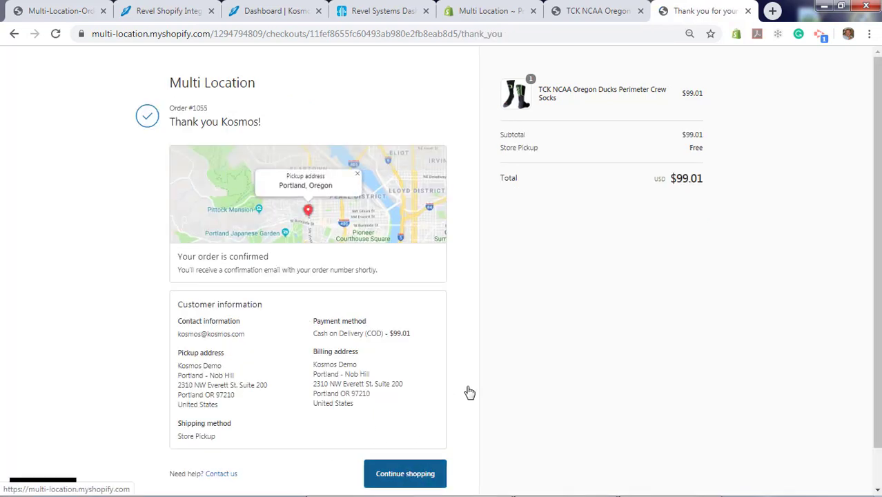
Show the Multi Location admin's Orders list with order #1055 at the top
{"action": "left_click", "coordinate": [476, 12]}
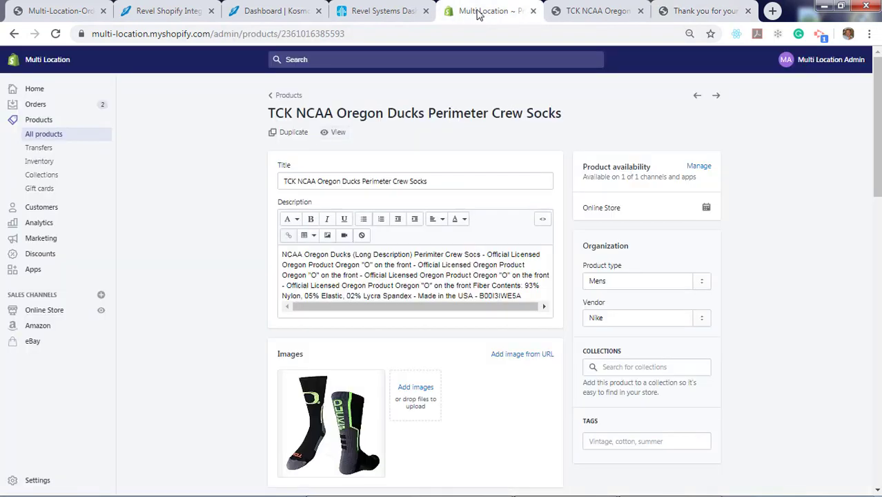
{"action": "left_click", "coordinate": [36, 103]}
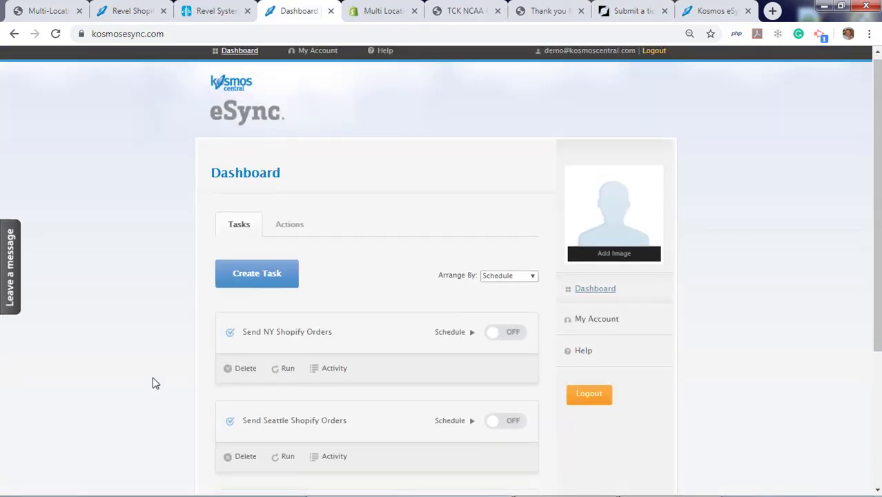
Try an Every day, every-minutes schedule on the Portland task, then close it unsaved
{"action": "scroll", "coordinate": [153, 384], "scroll_direction": "down", "scroll_amount": 3}
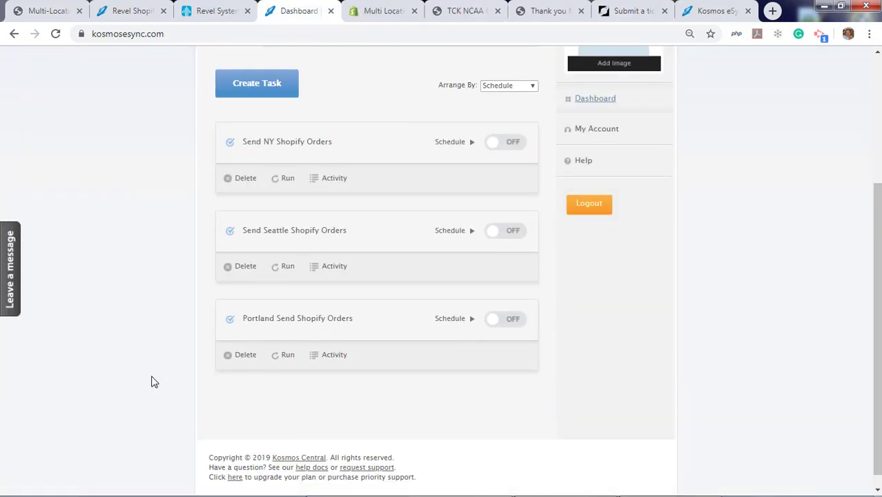
{"action": "left_click", "coordinate": [509, 323]}
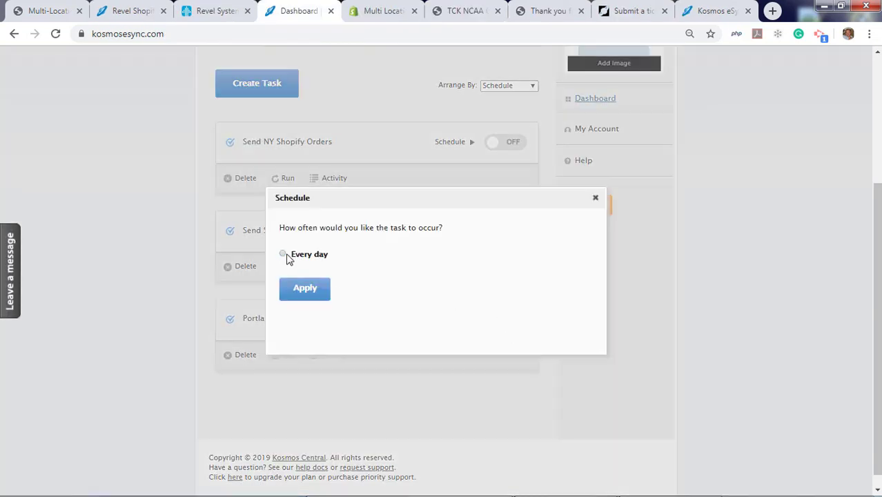
{"action": "left_click", "coordinate": [286, 254]}
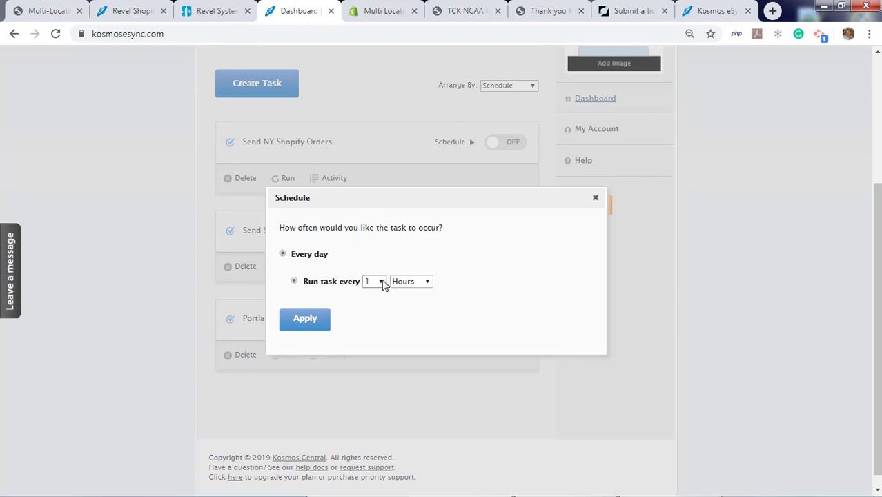
{"action": "left_click", "coordinate": [411, 283]}
{"action": "left_click", "coordinate": [410, 295]}
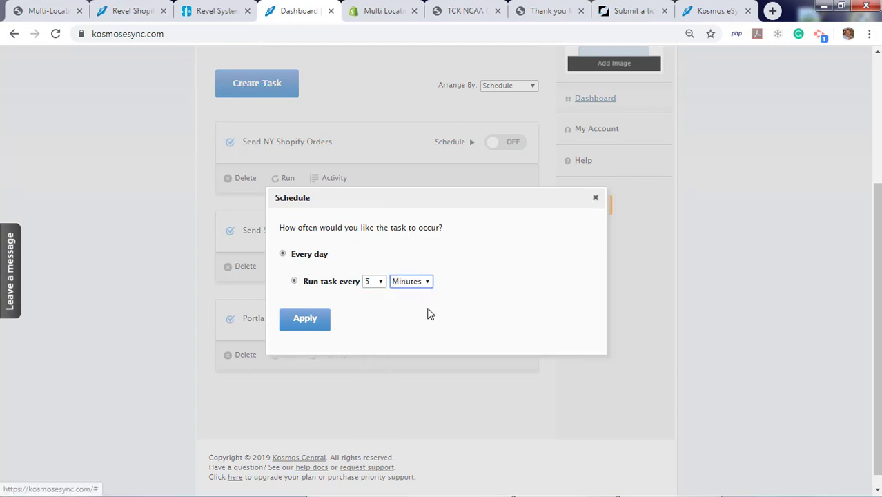
{"action": "left_click", "coordinate": [596, 198]}
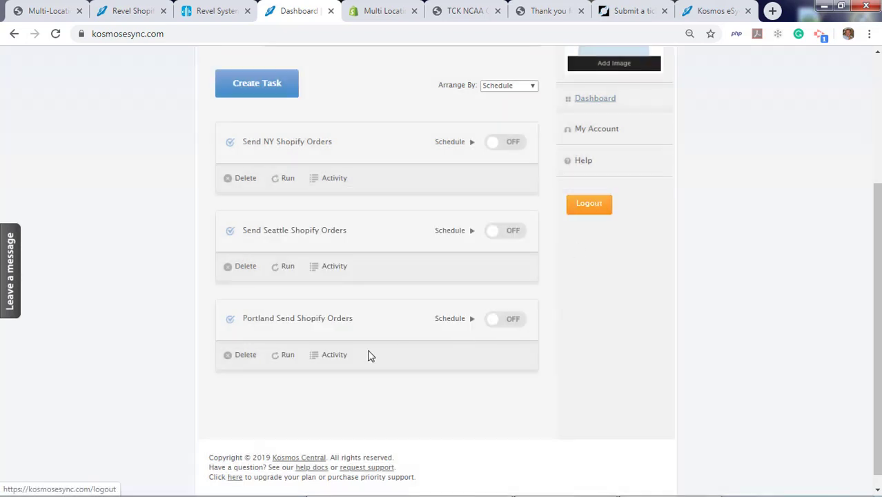
Run the Portland, Seattle and NY send-Shopify-orders tasks immediately
{"action": "left_click", "coordinate": [284, 357]}
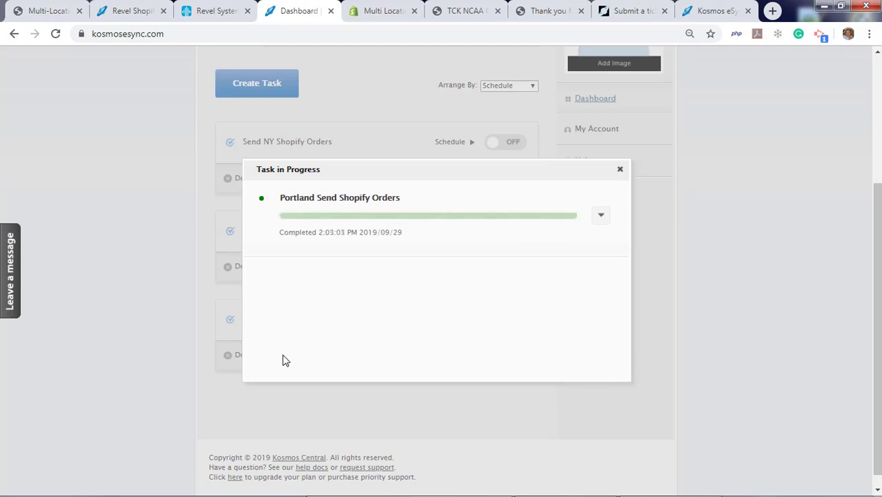
{"action": "left_click", "coordinate": [619, 170]}
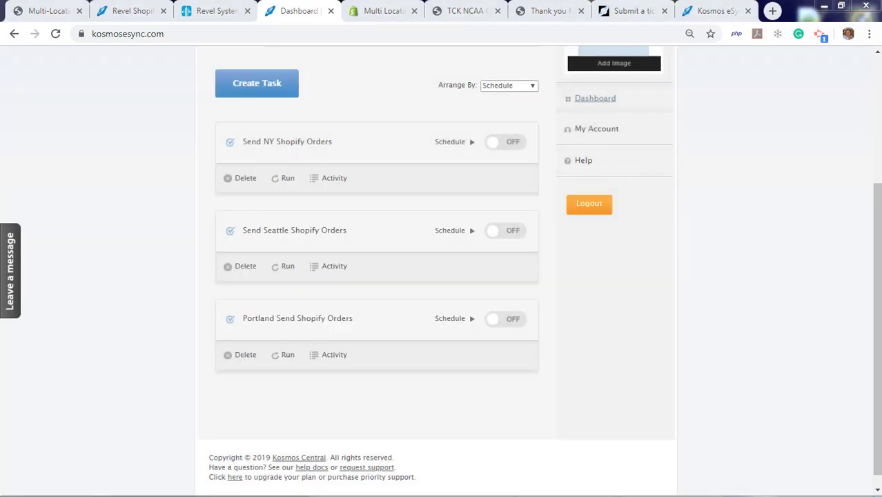
{"action": "left_click", "coordinate": [282, 270]}
{"action": "left_click", "coordinate": [620, 172]}
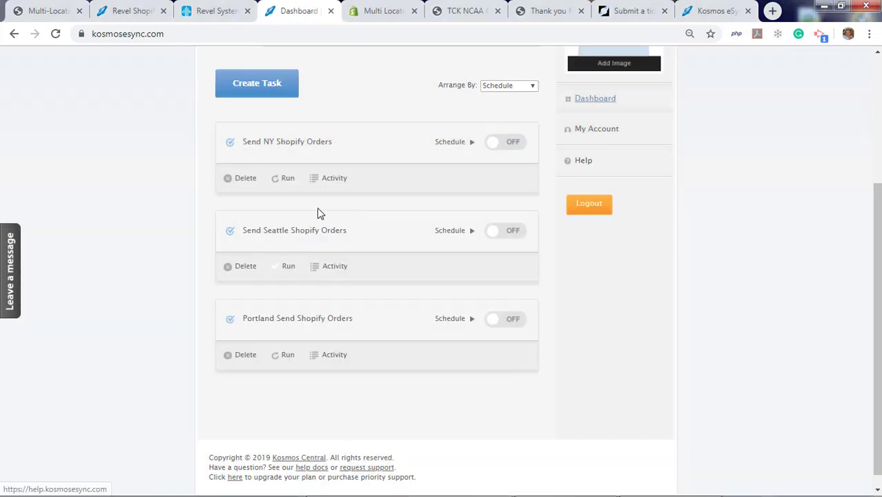
{"action": "left_click", "coordinate": [287, 179]}
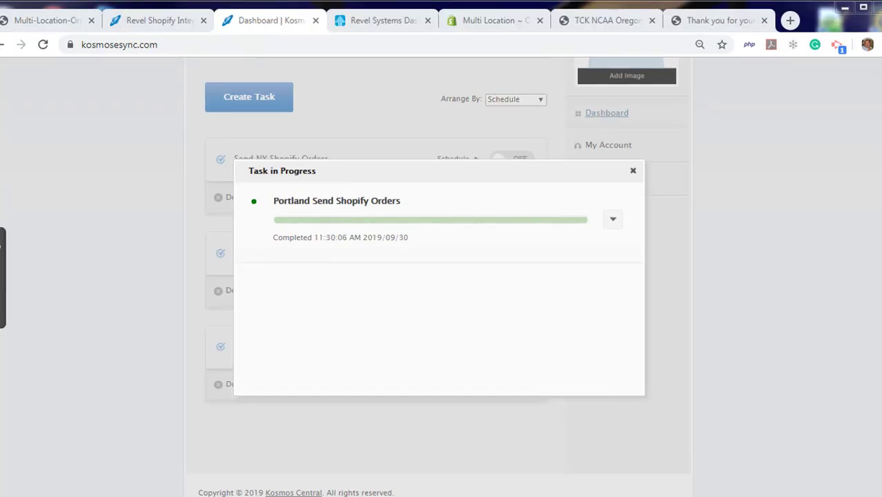
In Revel, open Portland's Order History and view the $899.99 order
{"action": "left_click", "coordinate": [353, 22]}
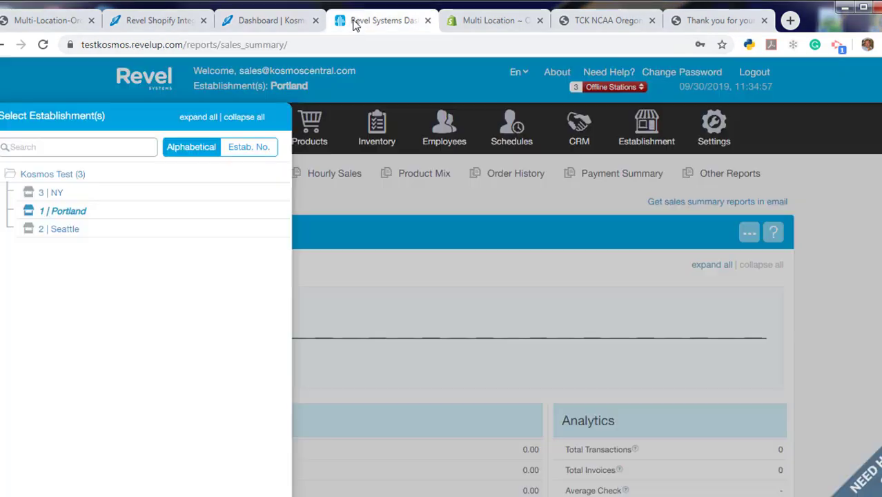
{"action": "left_click", "coordinate": [61, 211]}
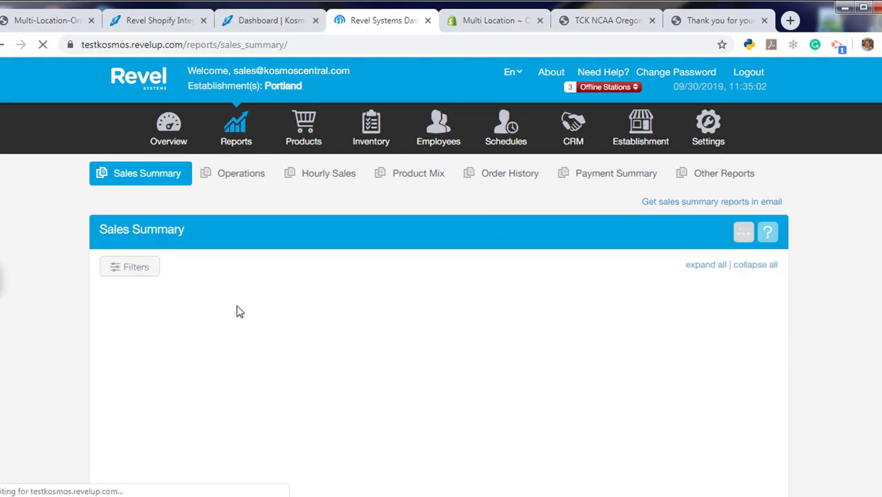
{"action": "left_click", "coordinate": [509, 175]}
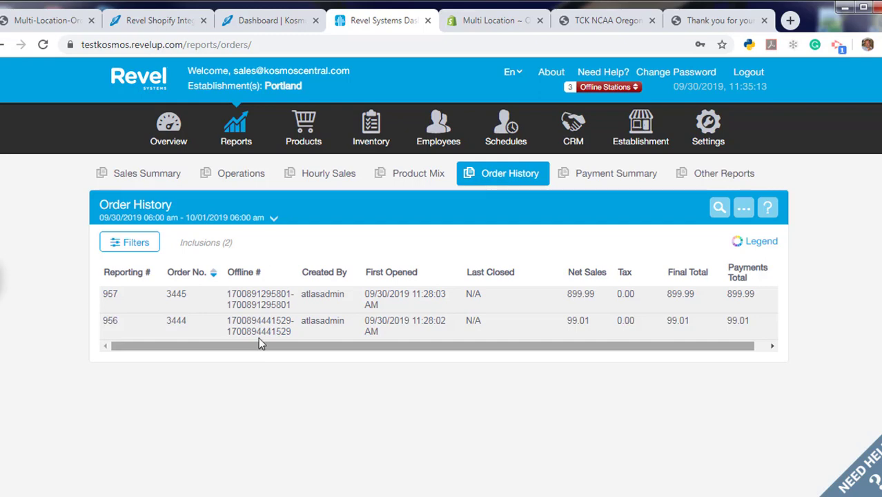
{"action": "left_click", "coordinate": [257, 306]}
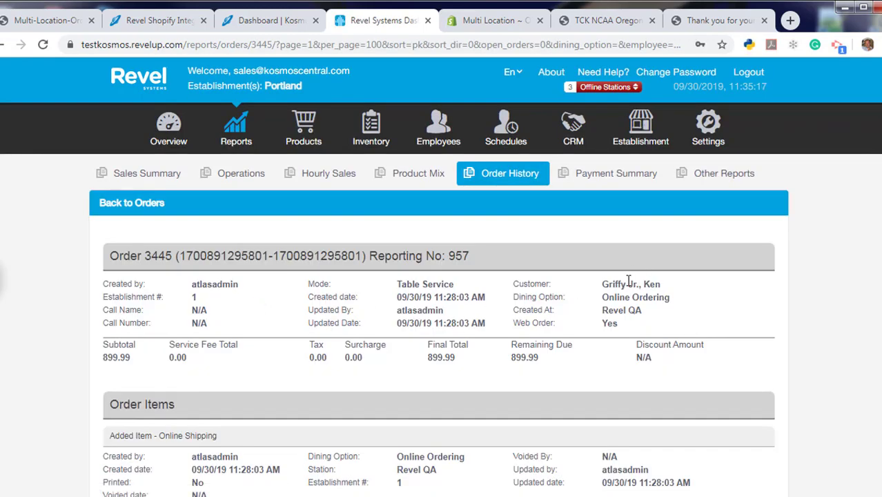
Switch to the Seattle establishment and open its $98.10 order 3443
{"action": "left_click", "coordinate": [279, 84]}
{"action": "left_click", "coordinate": [57, 229]}
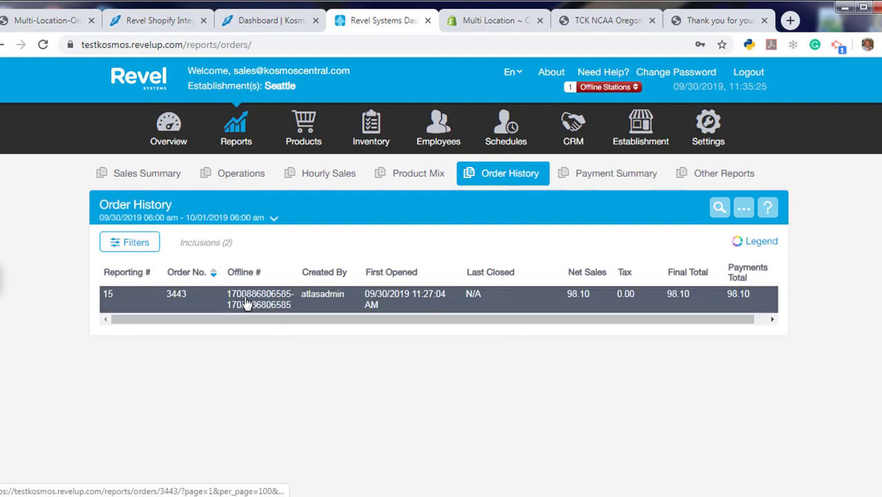
{"action": "left_click", "coordinate": [247, 304]}
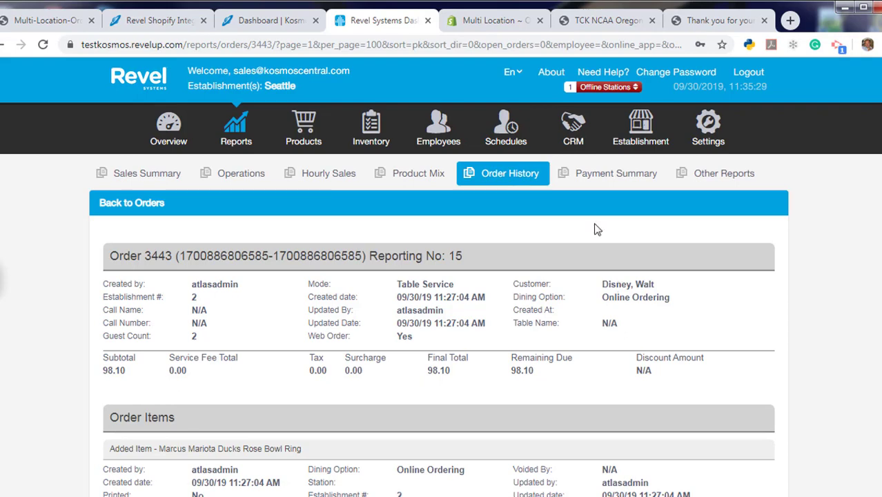
Open order #1056 ($98.10 Seattle pickup) and check its Tags card shows esyncExported
{"action": "left_click", "coordinate": [483, 21]}
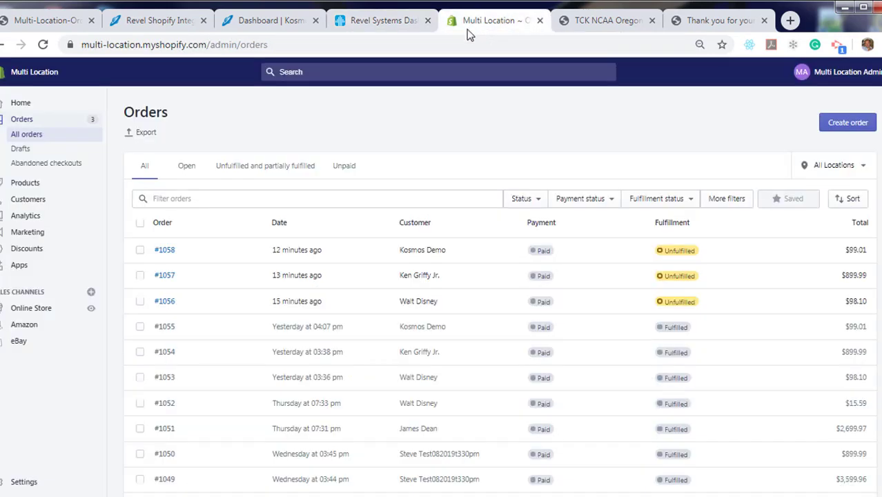
{"action": "left_click", "coordinate": [163, 302]}
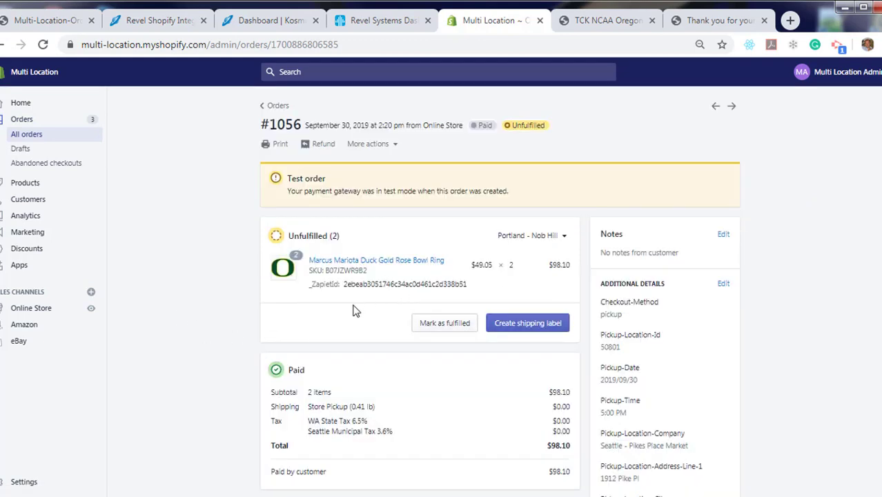
{"action": "scroll", "coordinate": [194, 353], "scroll_direction": "down", "scroll_amount": 2}
{"action": "scroll", "coordinate": [194, 354], "scroll_direction": "down", "scroll_amount": 6}
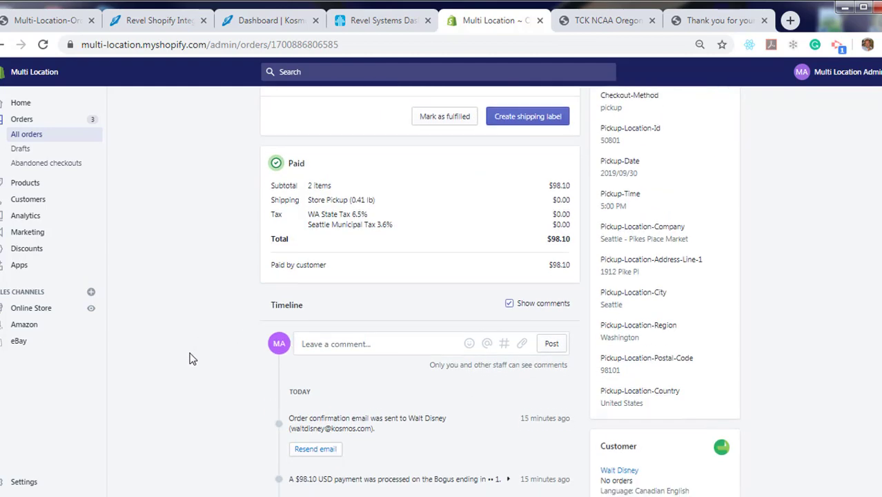
{"action": "scroll", "coordinate": [192, 360], "scroll_direction": "down", "scroll_amount": 4}
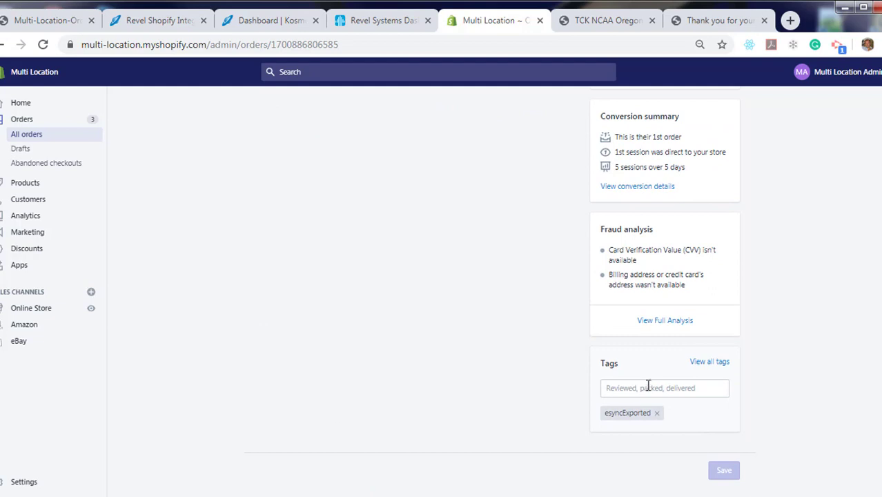
{"action": "left_click", "coordinate": [627, 389]}
{"action": "left_click", "coordinate": [494, 413]}
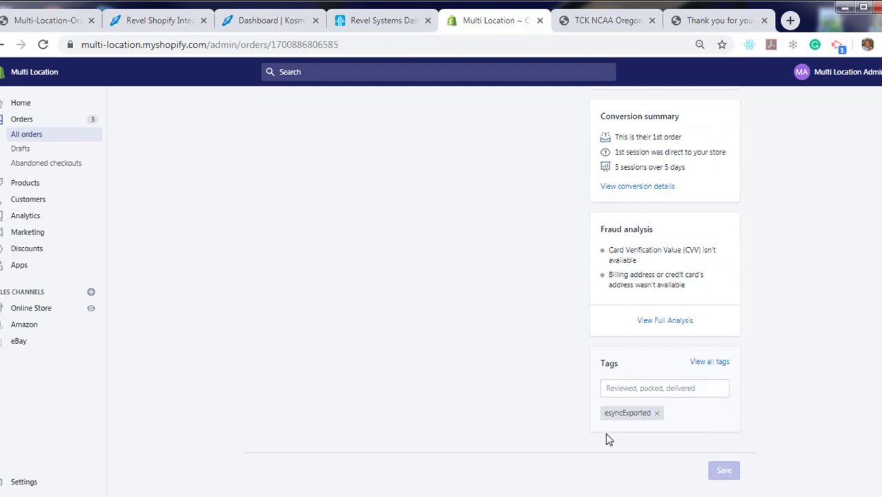